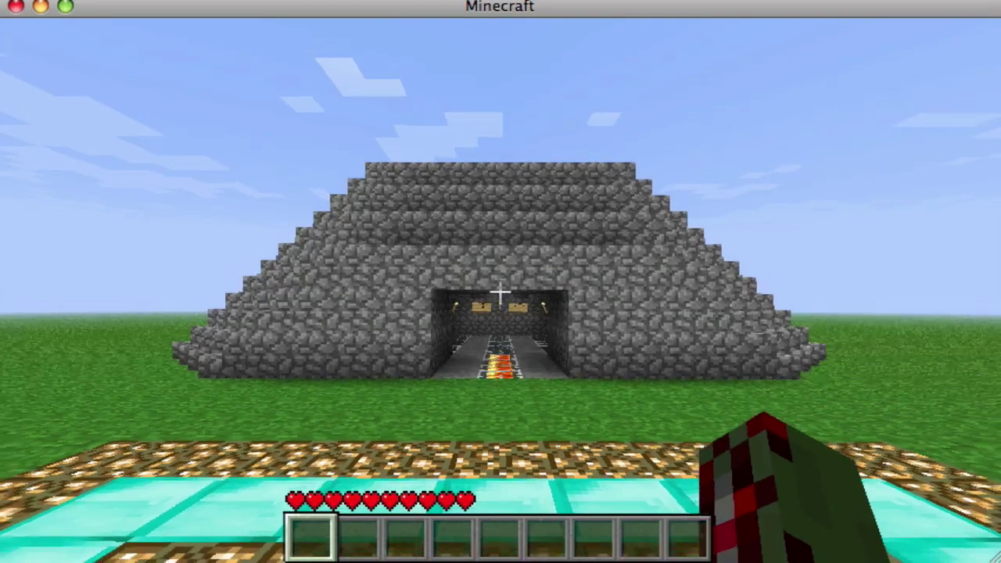
Step: Look around the world at the cobblestone pyramid, the dark timber building and the cobblestone arch surrounding the diamond-and-glowstone plaza
key(s)
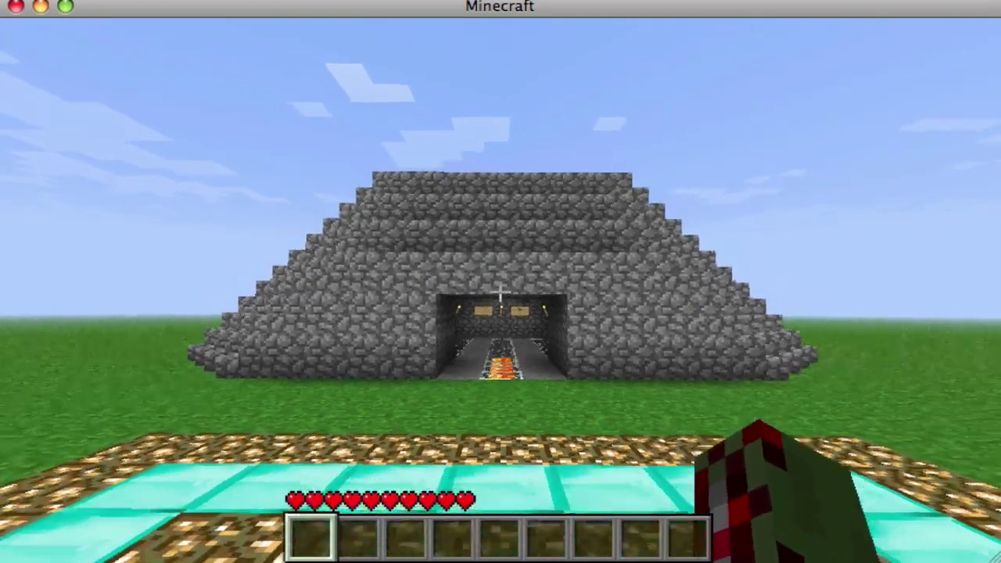
key(w)
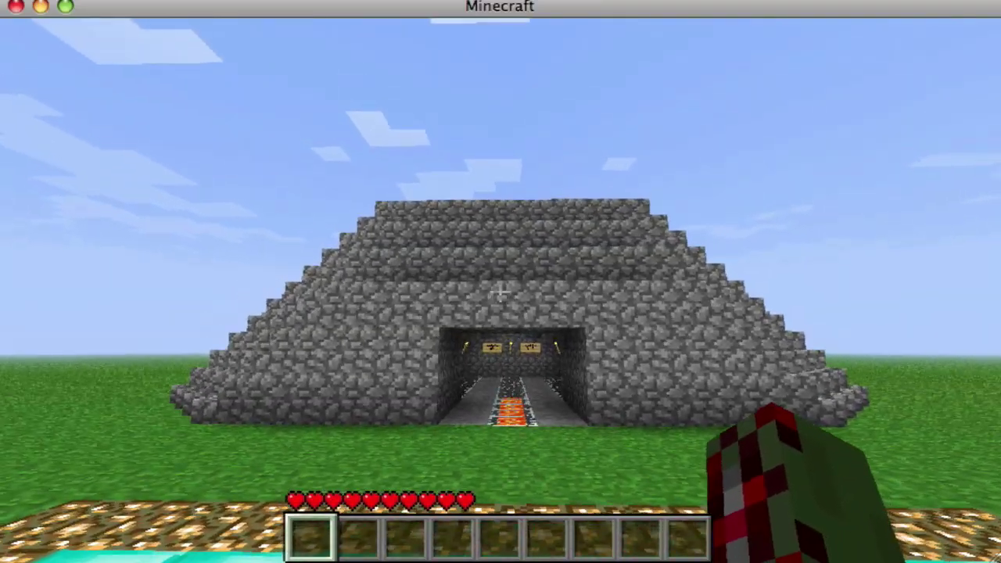
key(s)
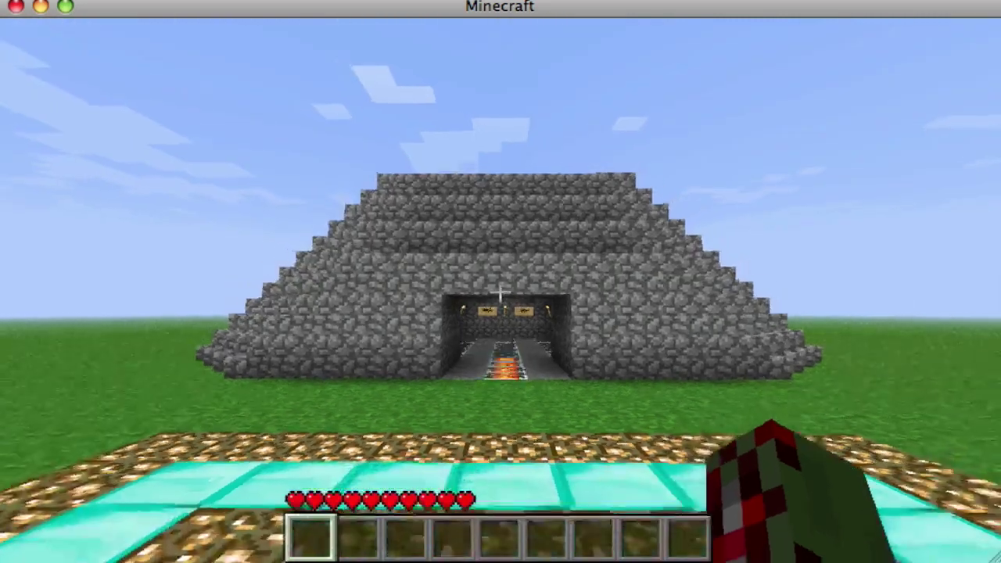
key(w)
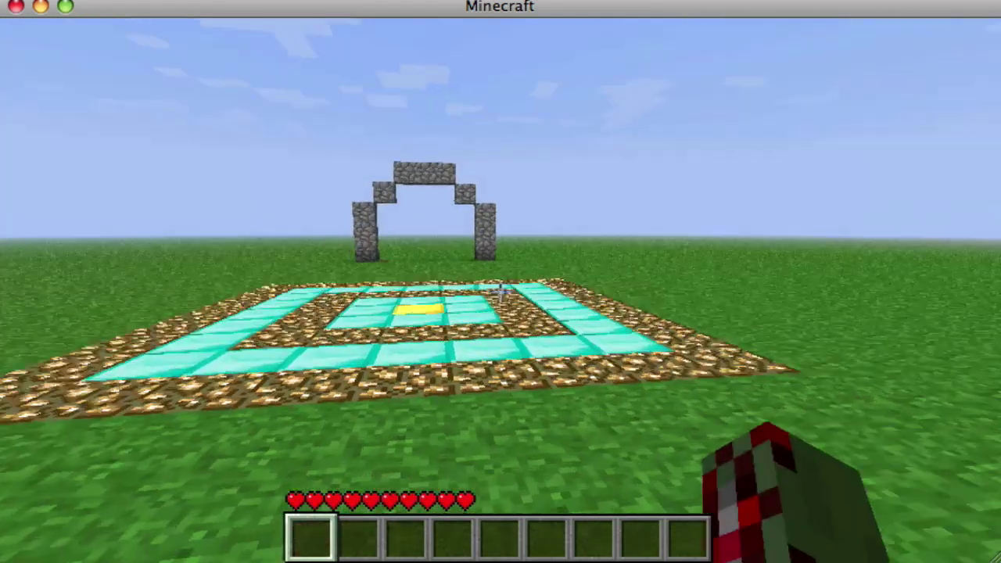
key(w)
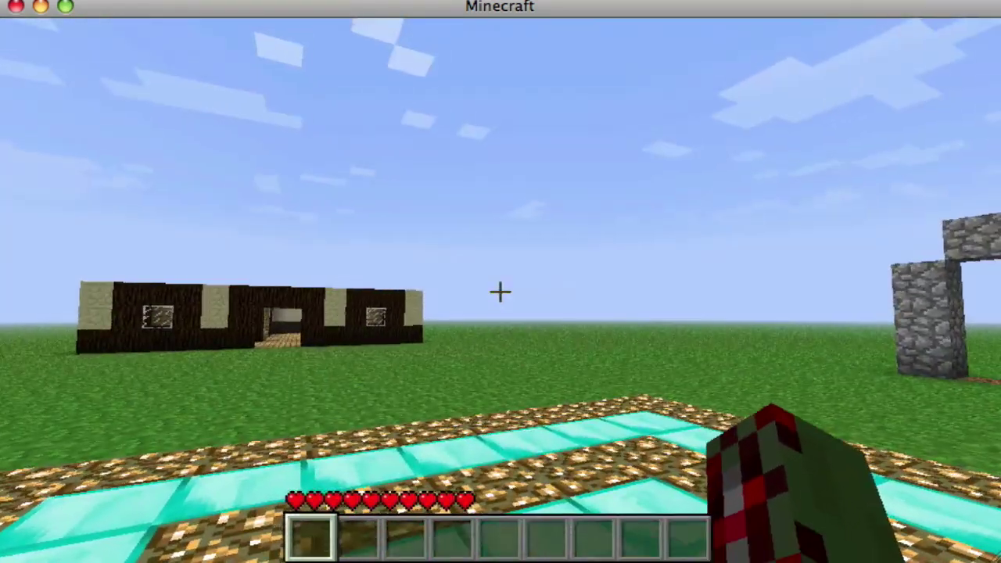
key(slash)
key(Return)
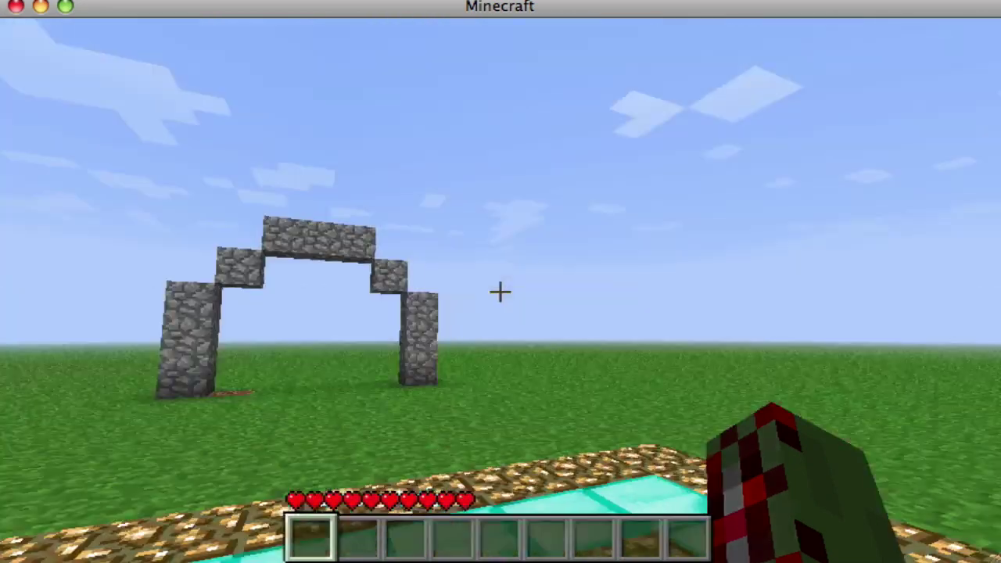
key(w)
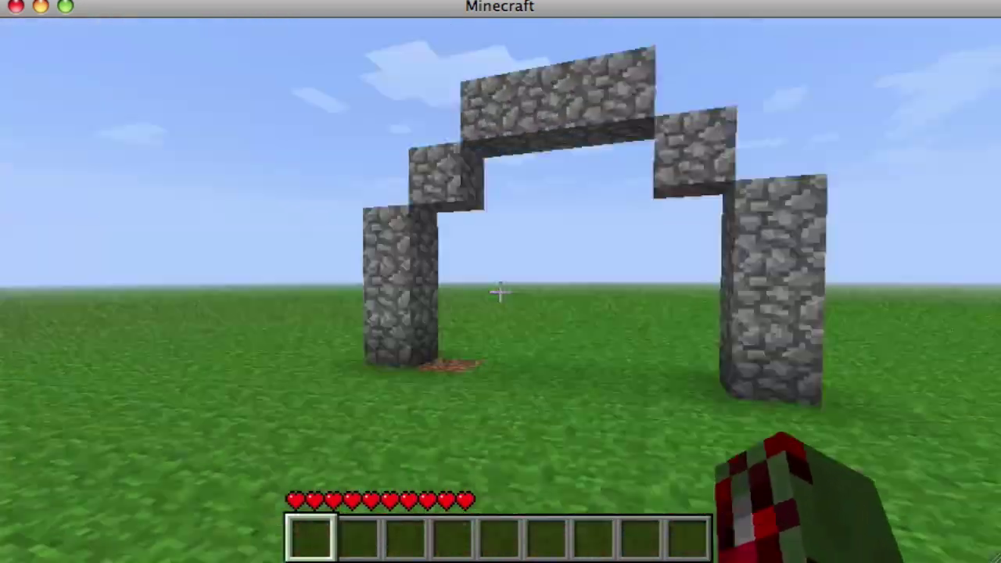
key(s)
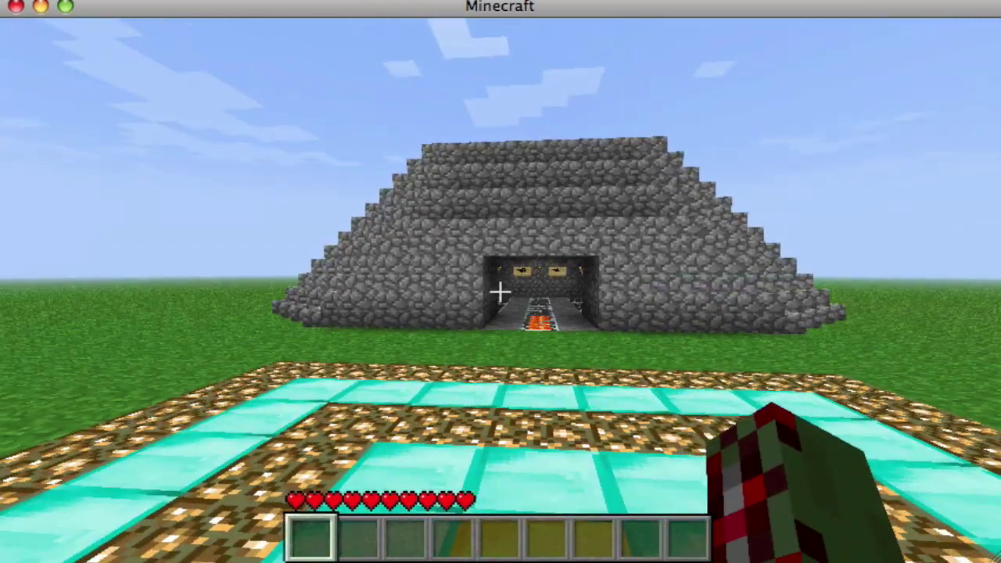
Step: Get the selection wand with the command //wand
text(t)
text(//wand)
key(Return)
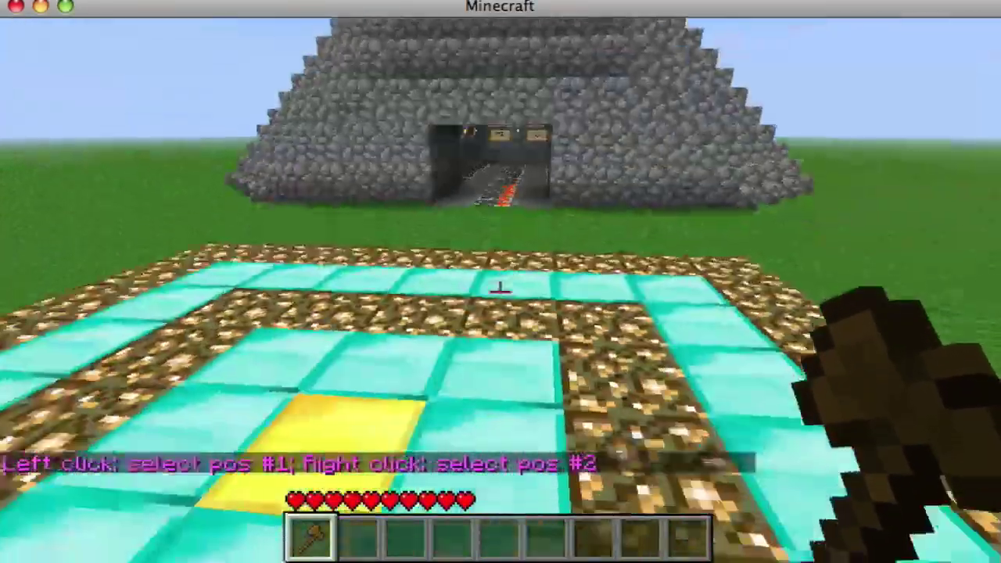
Step: Give yourself a stack of cobblestone with the command /i 4
key(w)
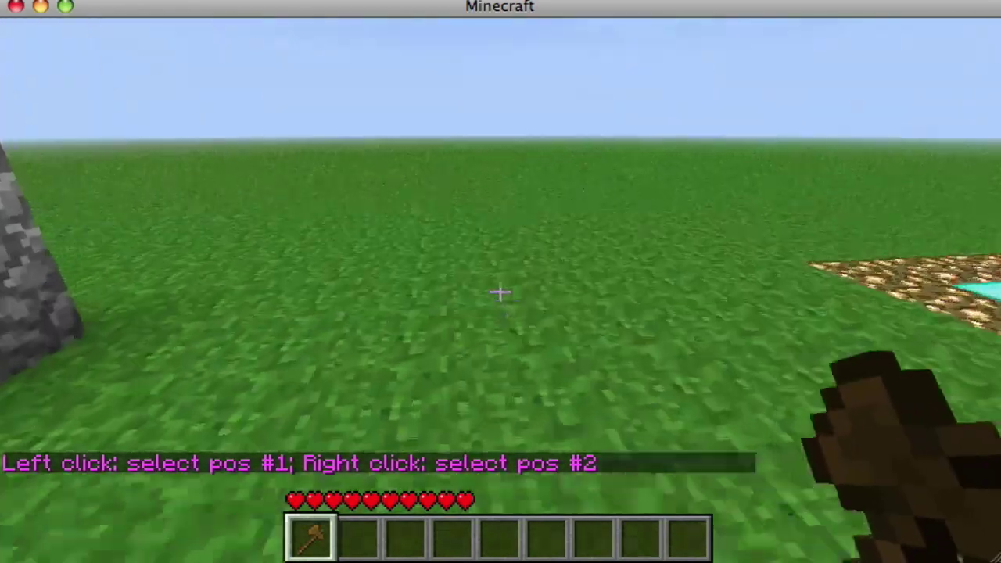
key(slash)
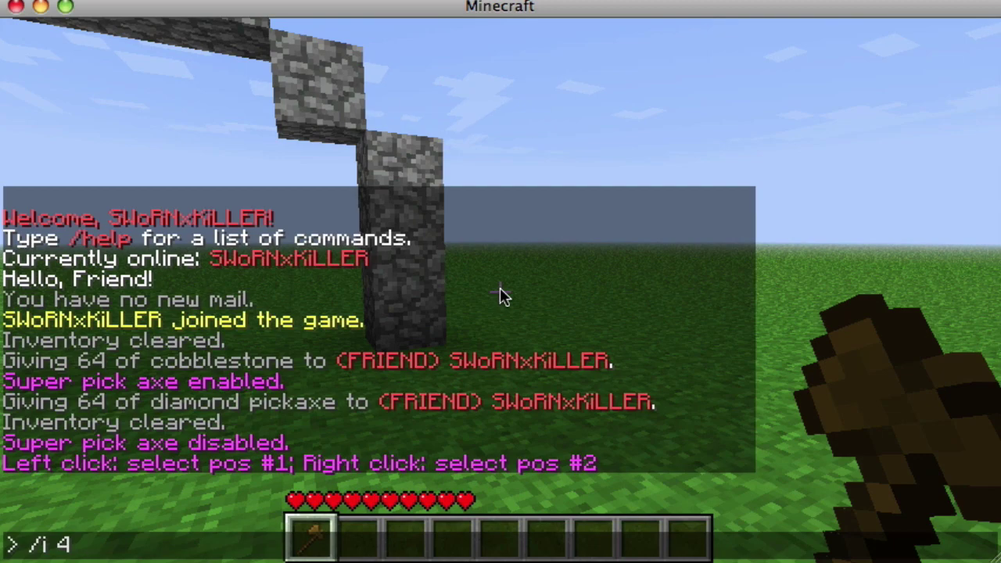
key(Return)
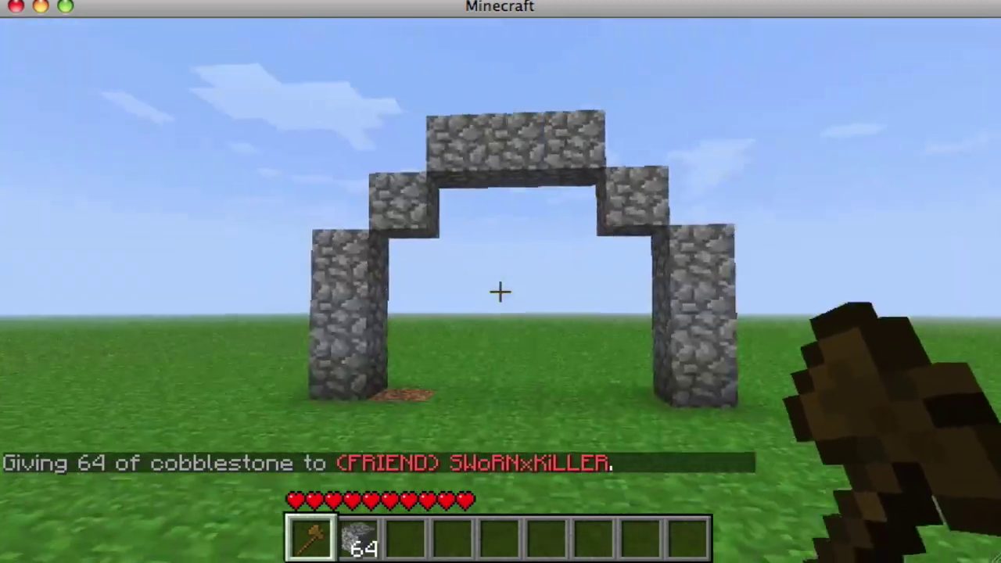
Step: Place two separate cobblestone blocks on the open grass beyond the arch as diagonal corner markers
key(w)
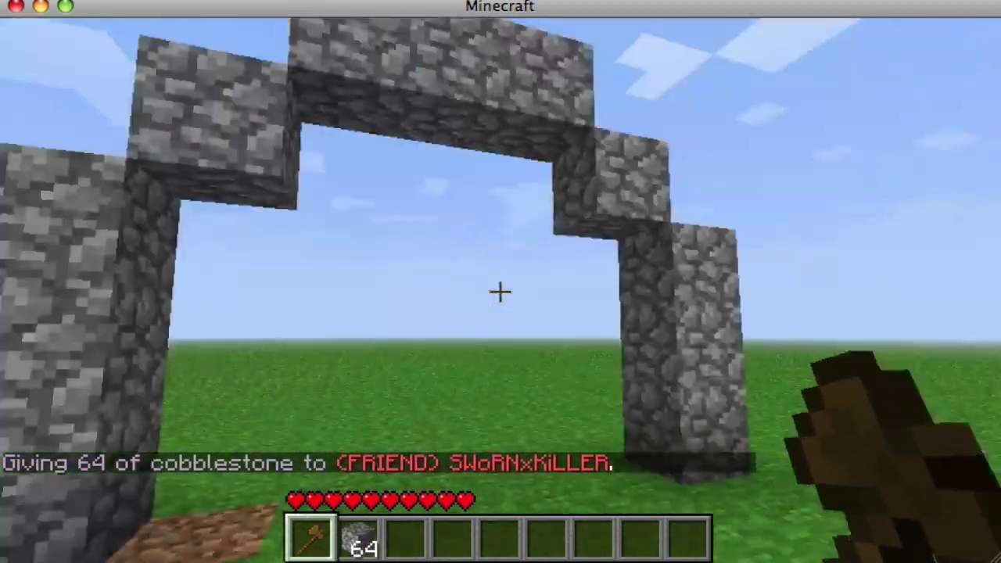
key(w)
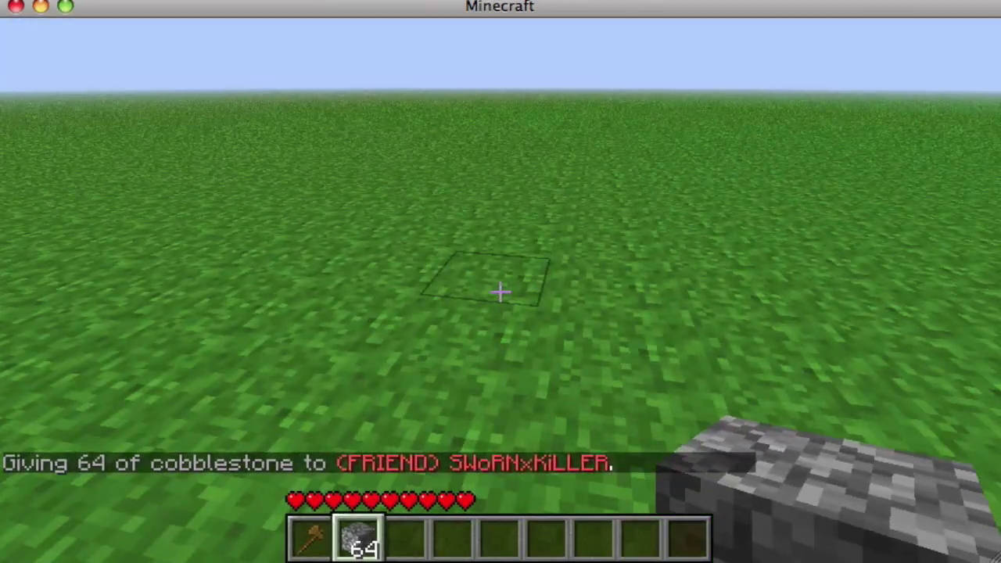
right_click(501, 292)
key(w)
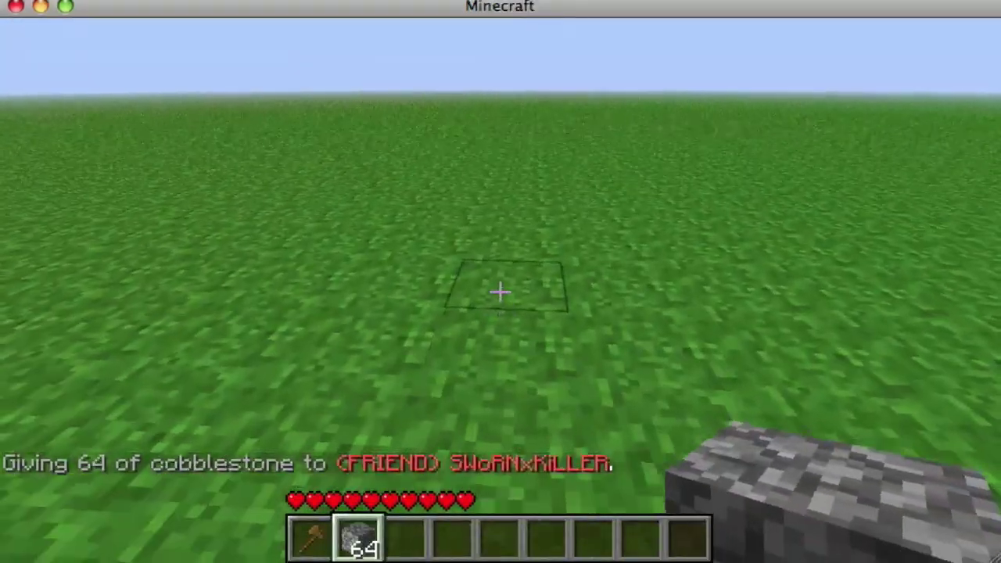
right_click(500, 292)
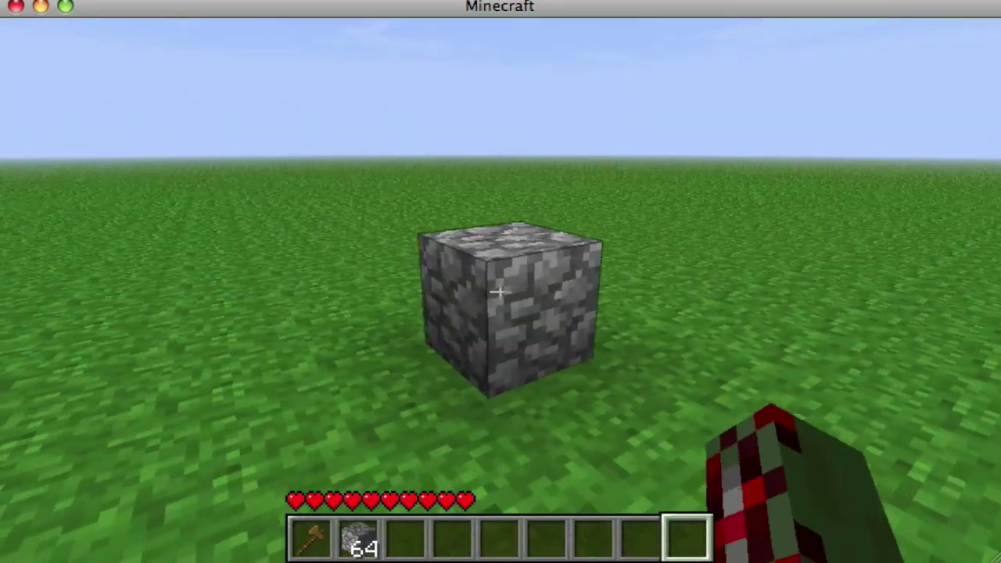
Step: Set the two cobblestone marker blocks as the first and second selection positions with the wand
click(500, 292)
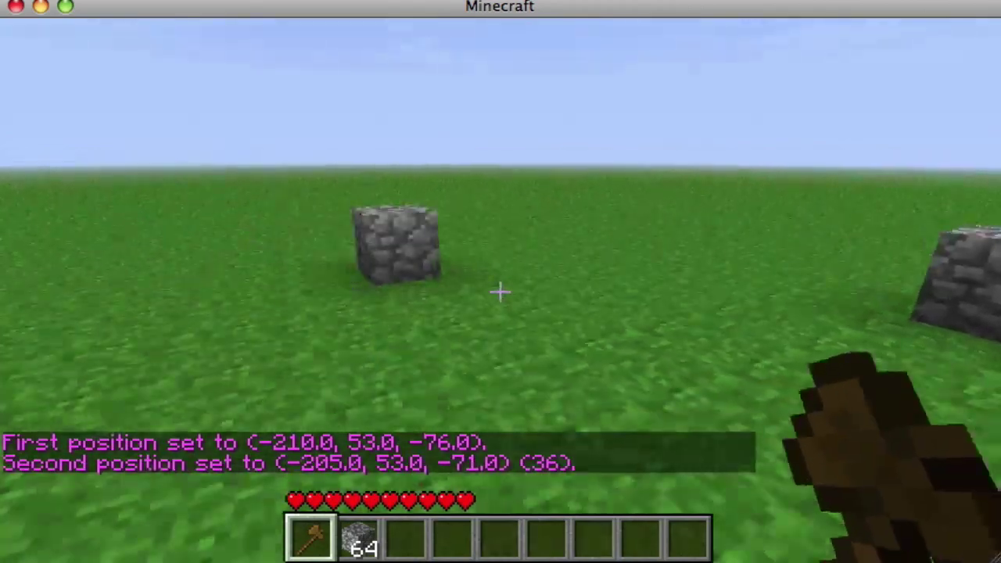
key(w)
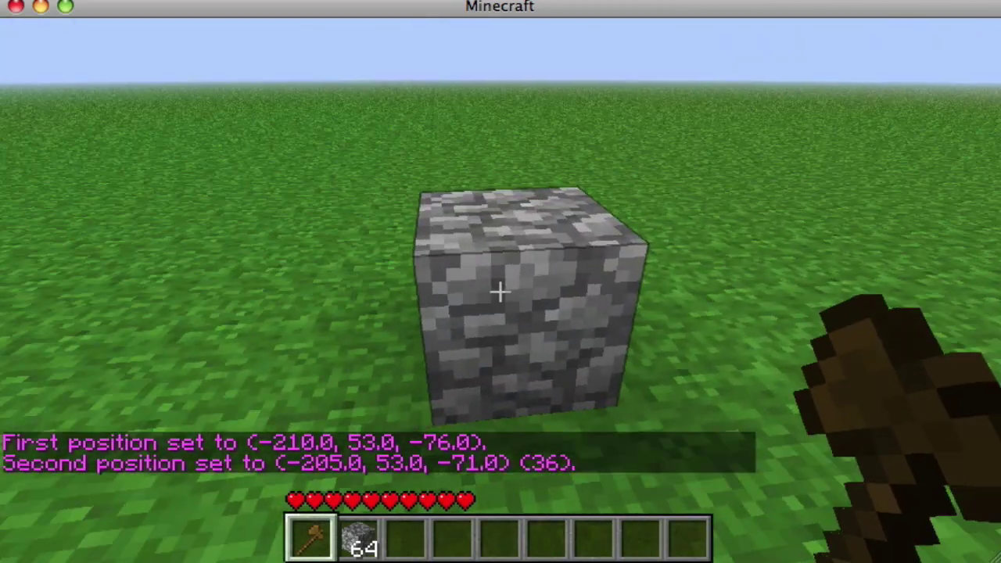
key(w)
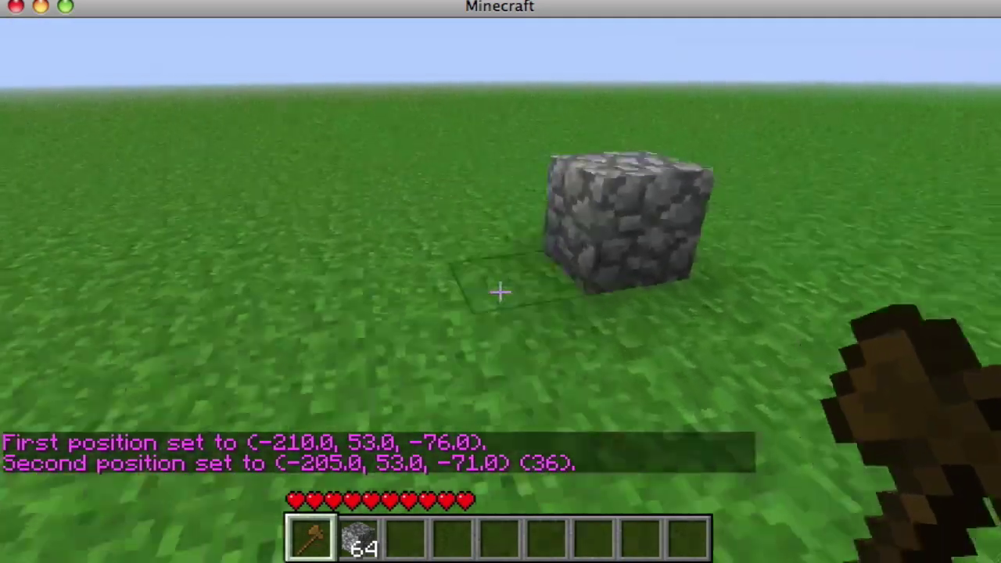
key(w)
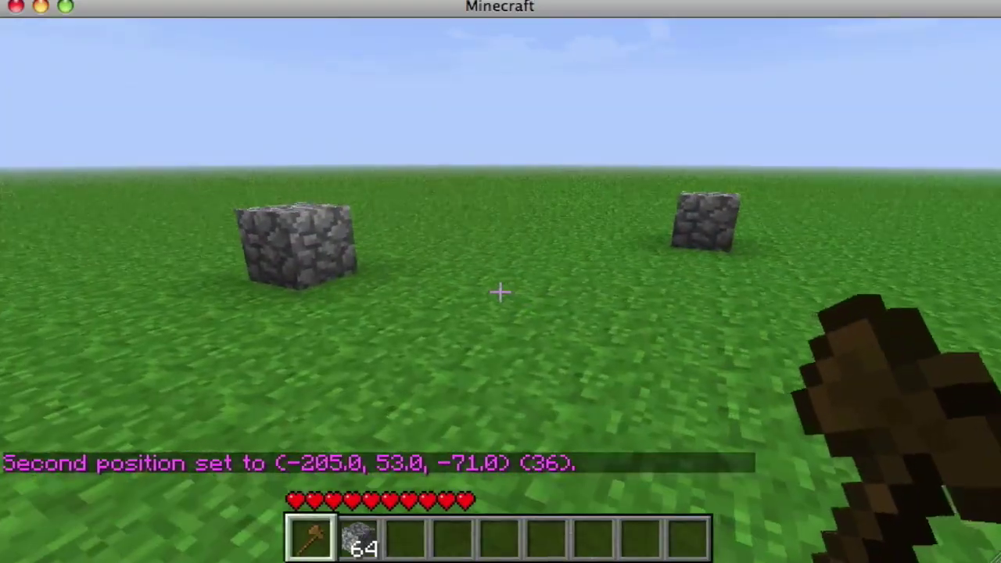
Step: Fill the 6 × 6 selection between the markers with stone using //set 1
key(t)
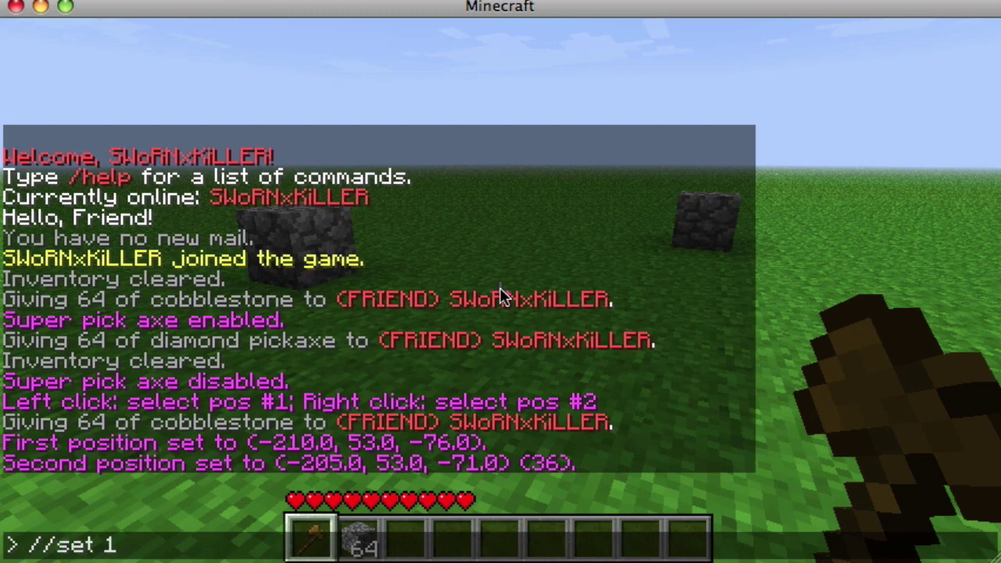
key(Return)
key(w)
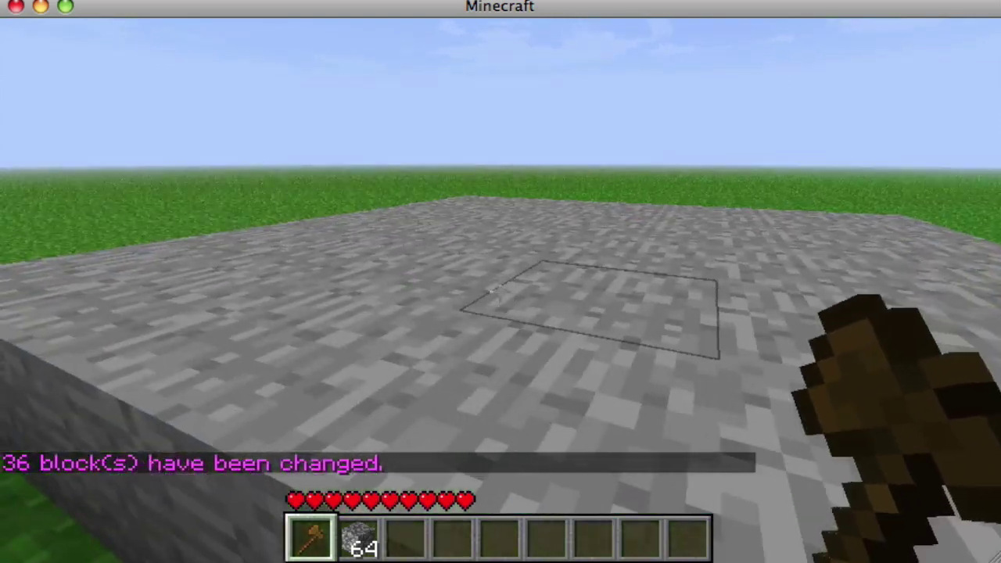
Step: Replace the selected platform's blocks with cobblestone using //set 4
key(t)
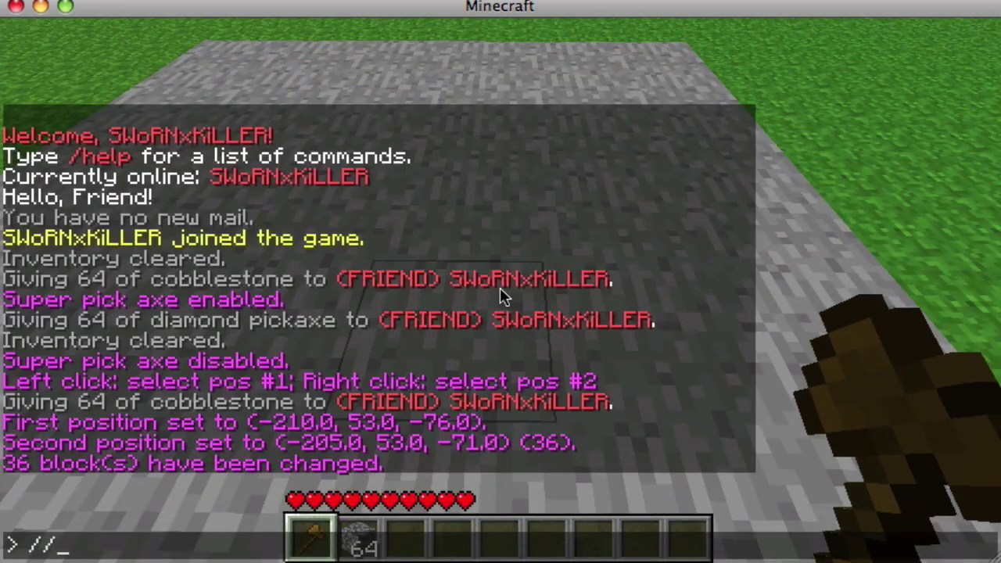
text(//set 4)
key(Return)
key(s)
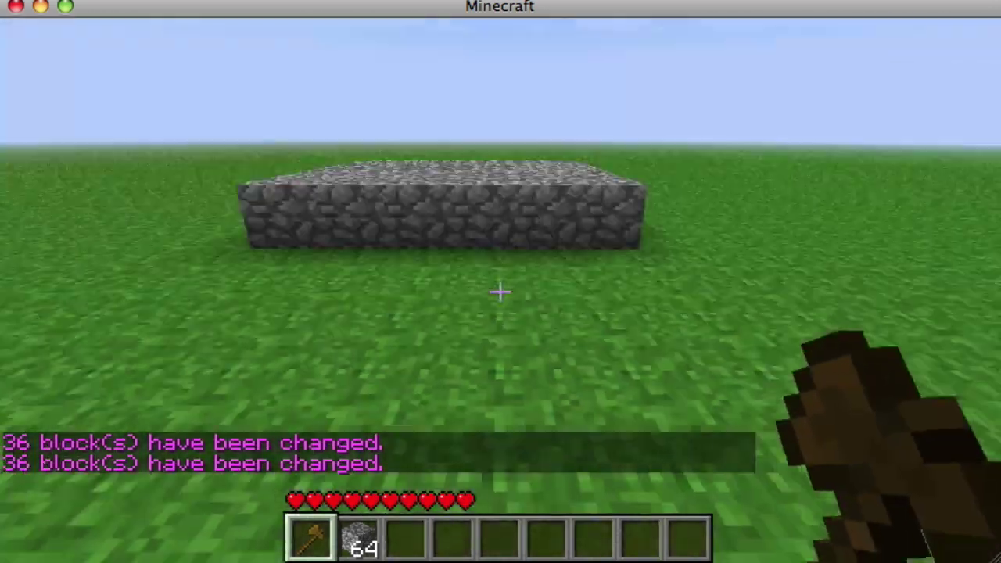
Step: Climb onto the platform and stack a cobblestone column three blocks high on one corner
key(w)
key(space)
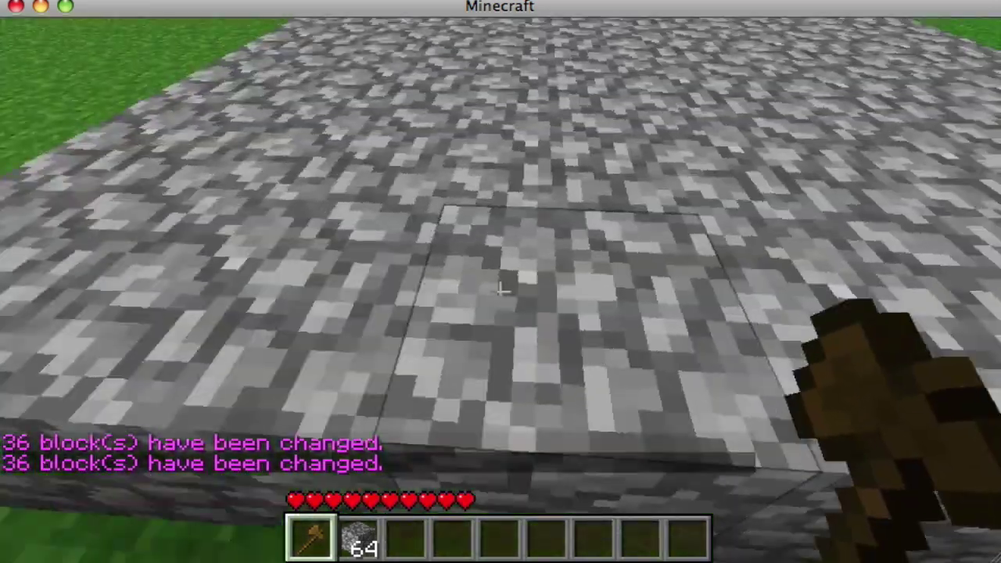
key(w)
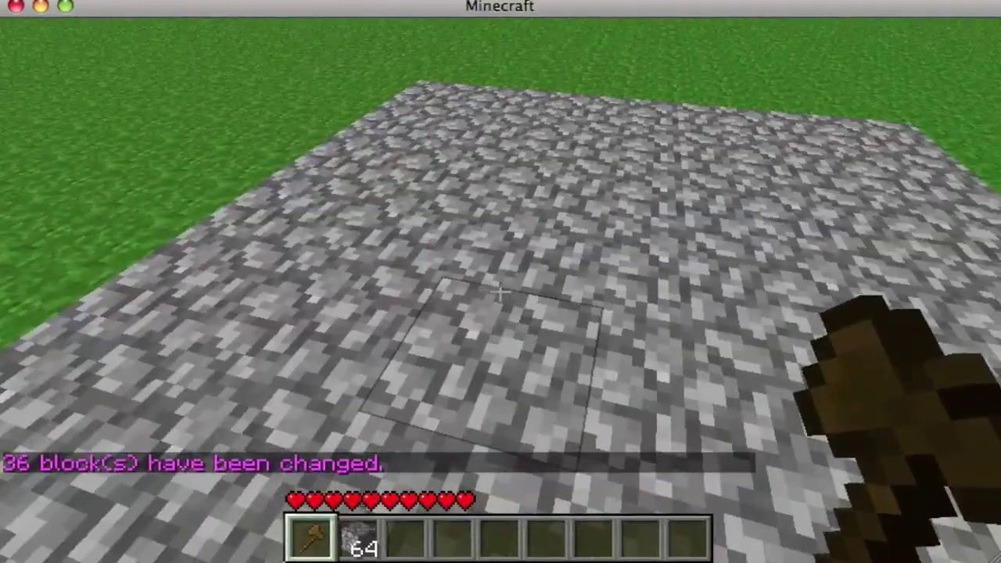
key(2)
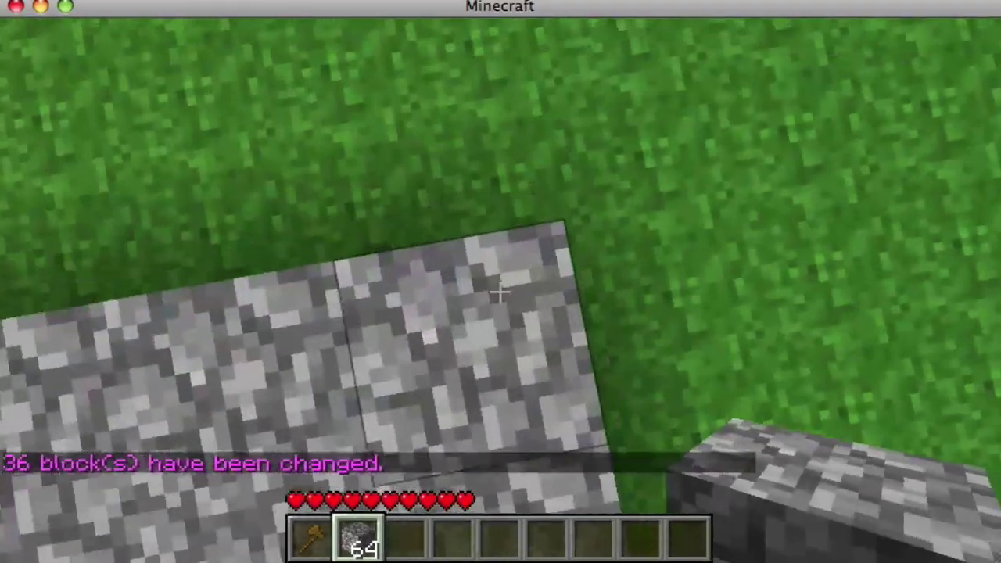
right_click(499, 293)
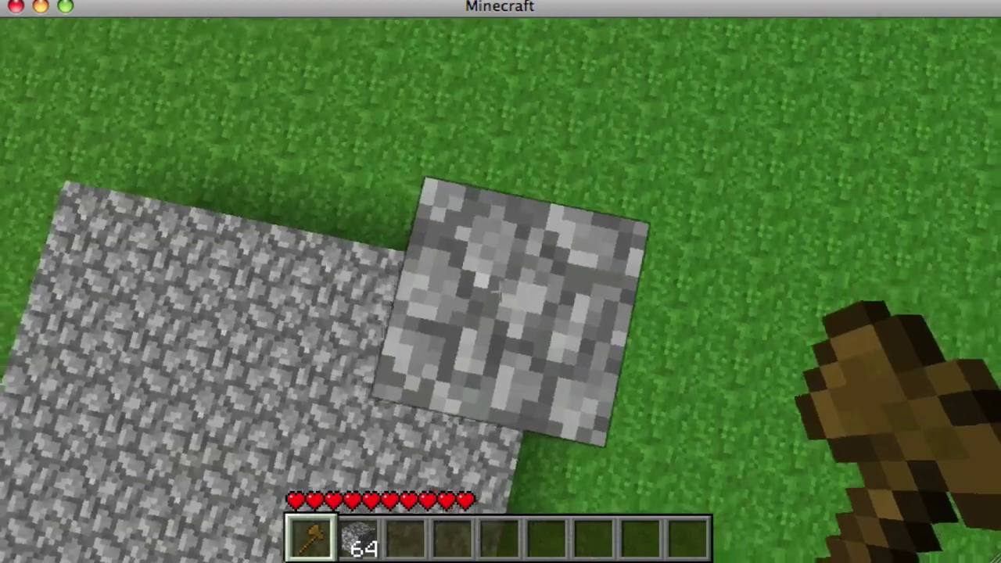
Step: Select from the column's top block to the platform's diagonally opposite corner and fill the volume with dirt using //set 3
click(500, 289)
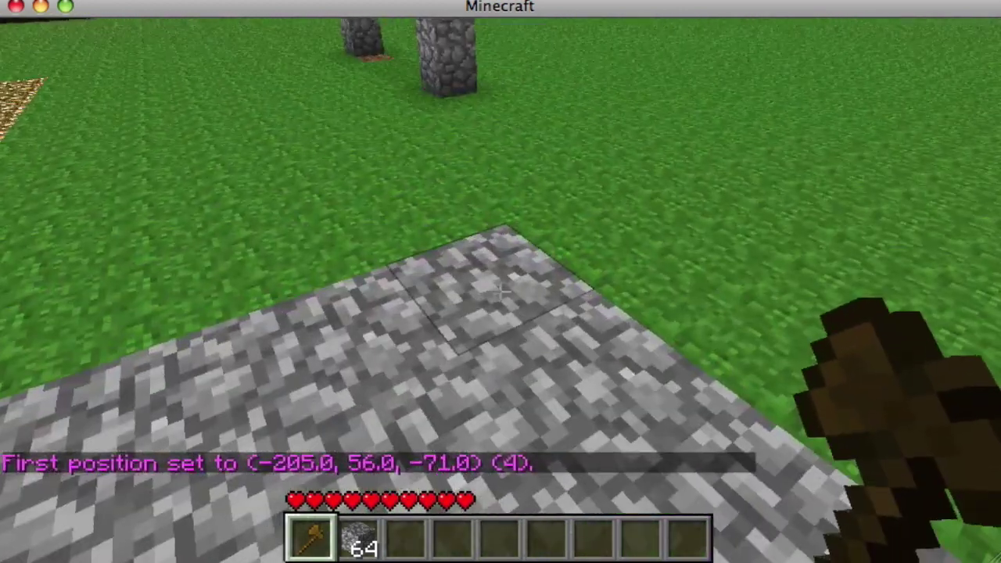
right_click(500, 290)
key(t)
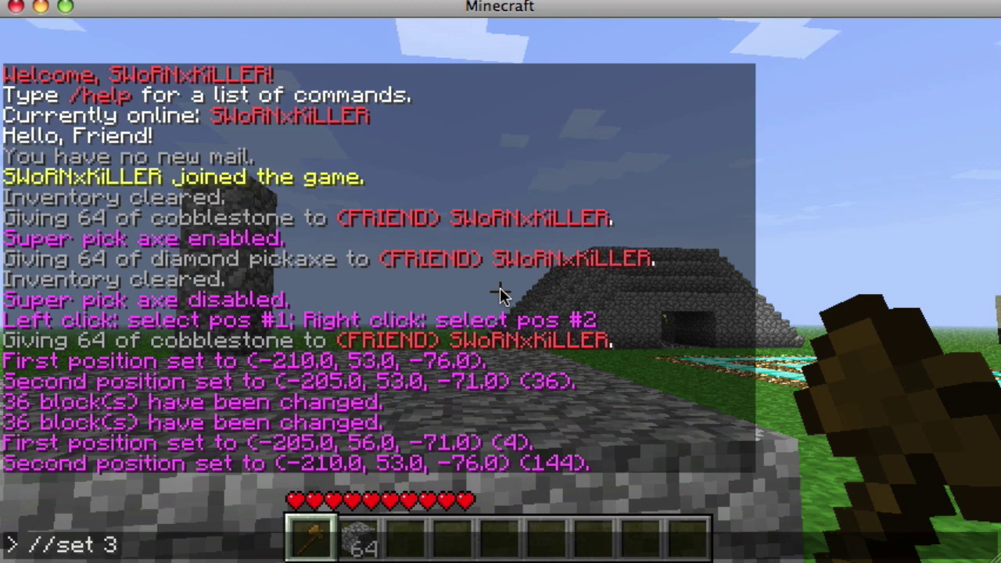
key(s)
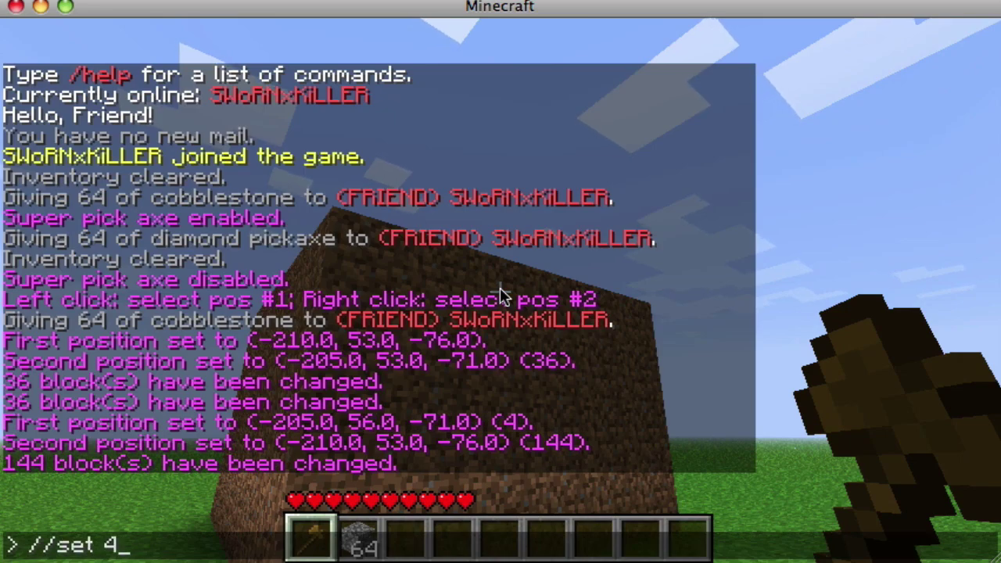
Step: Change the whole selected dirt cuboid to cobblestone using //set 4 and inspect it from several sides
key(d)
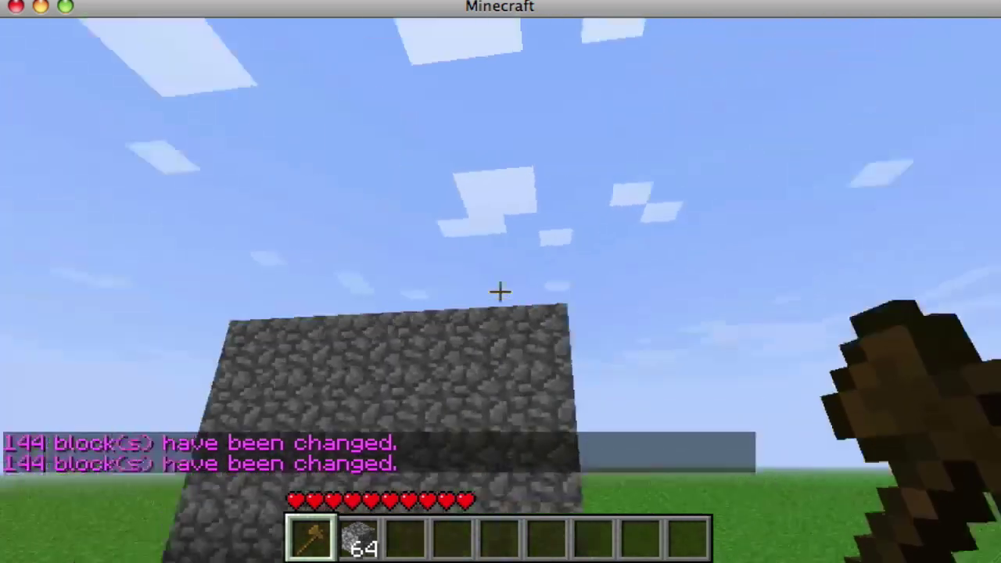
key(w)
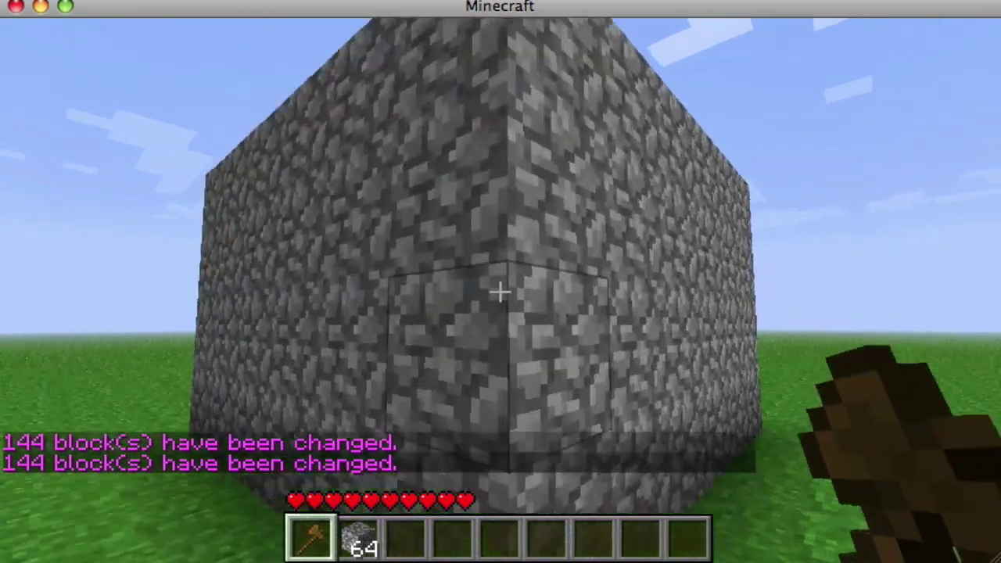
key(s)
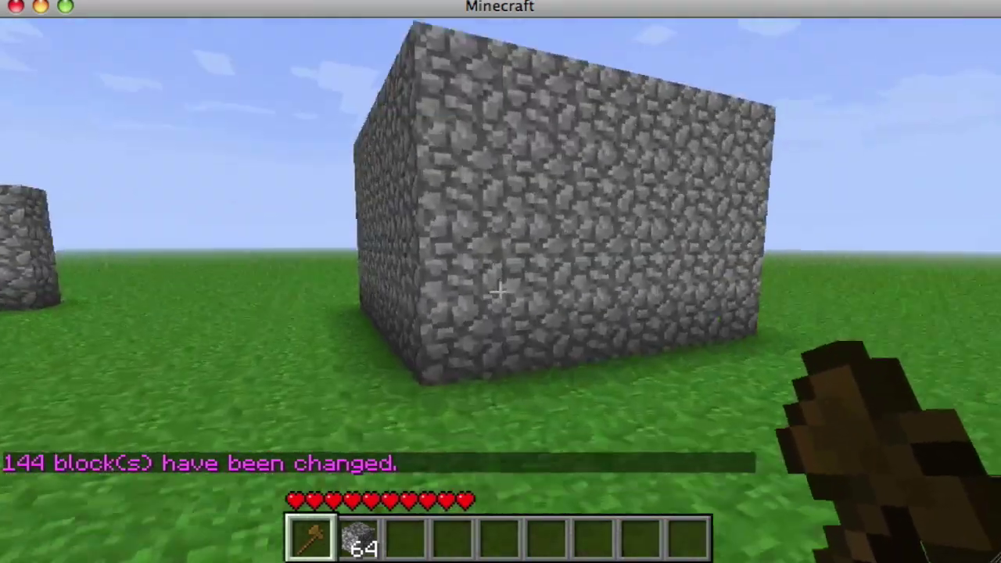
key(w)
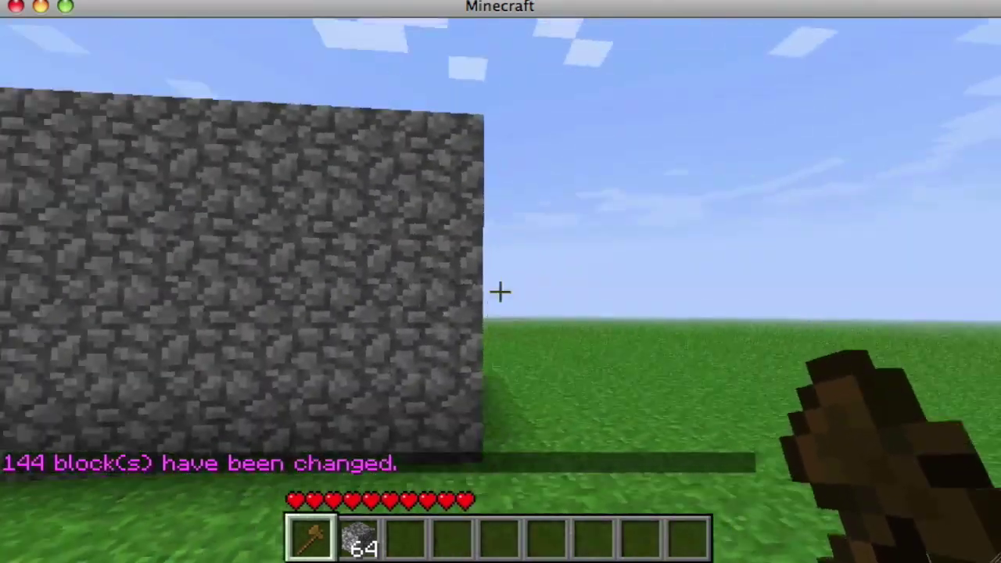
Step: Select the cobblestone cuboid from a bottom corner block to its diagonally opposite top corner
key(w)
scroll(500, 292, down, 2)
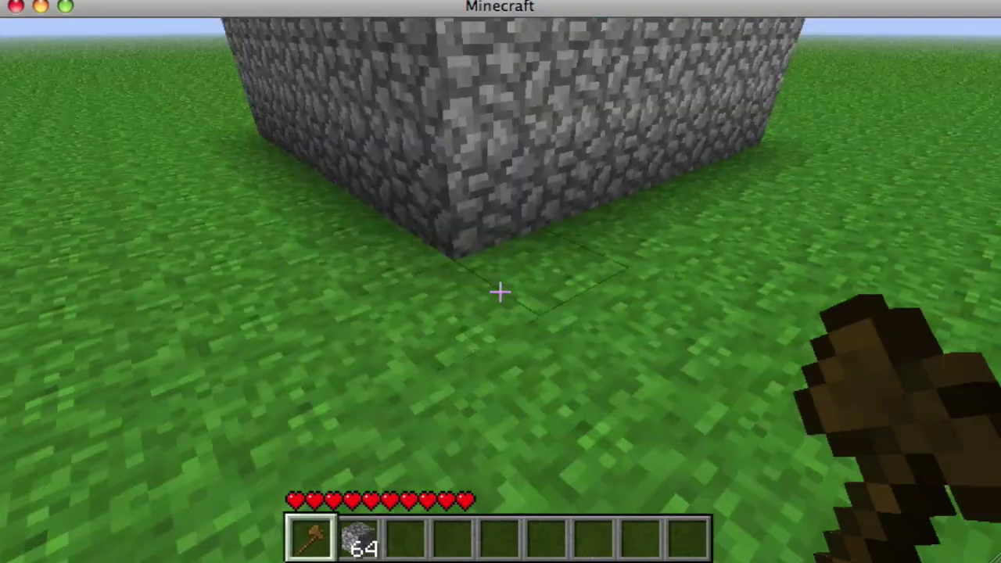
key(w)
click(501, 291)
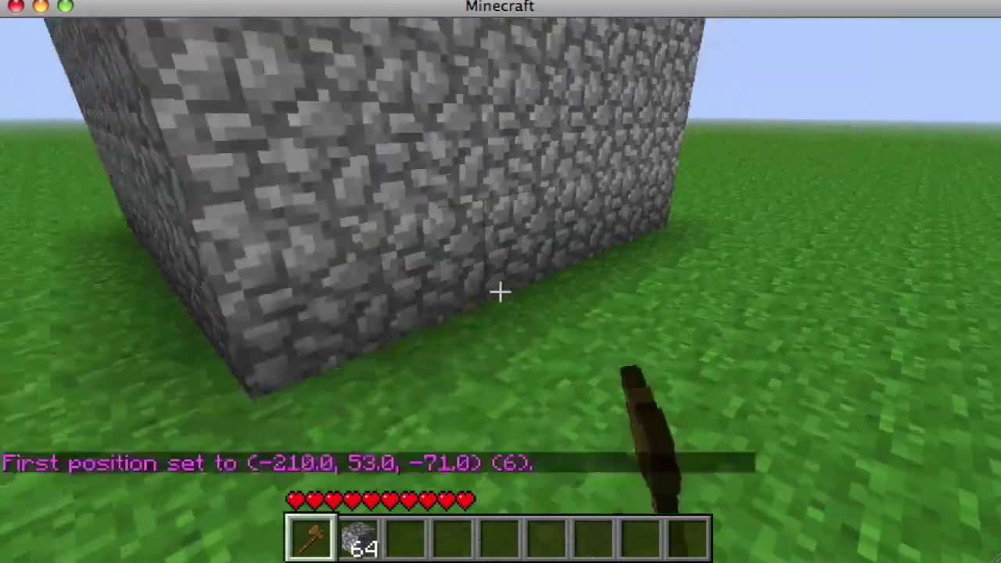
key(f)
key(space)
key(w)
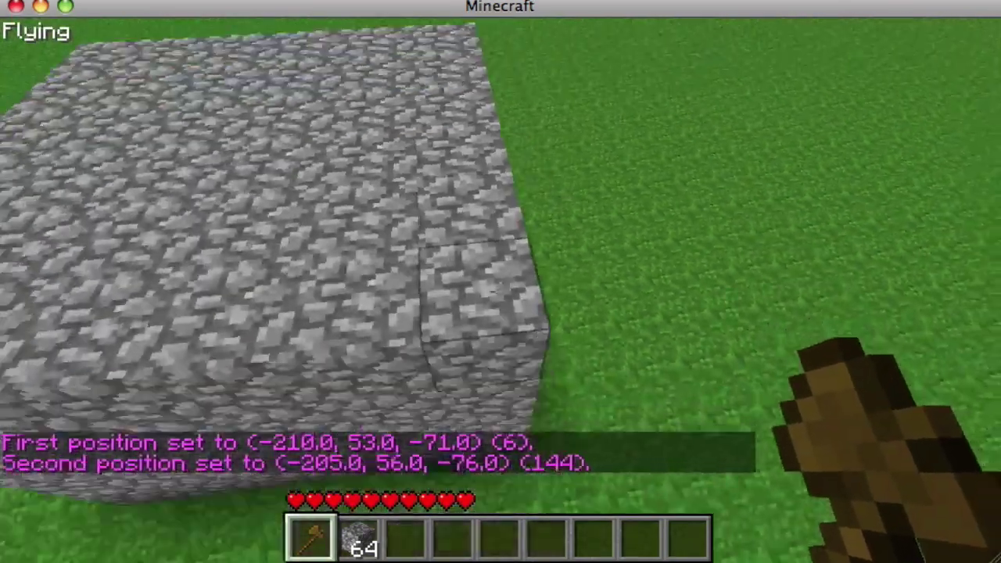
Step: Descend to the cuboid's side wall and copy the selected blocks with //copy
key(shift)
key(w)
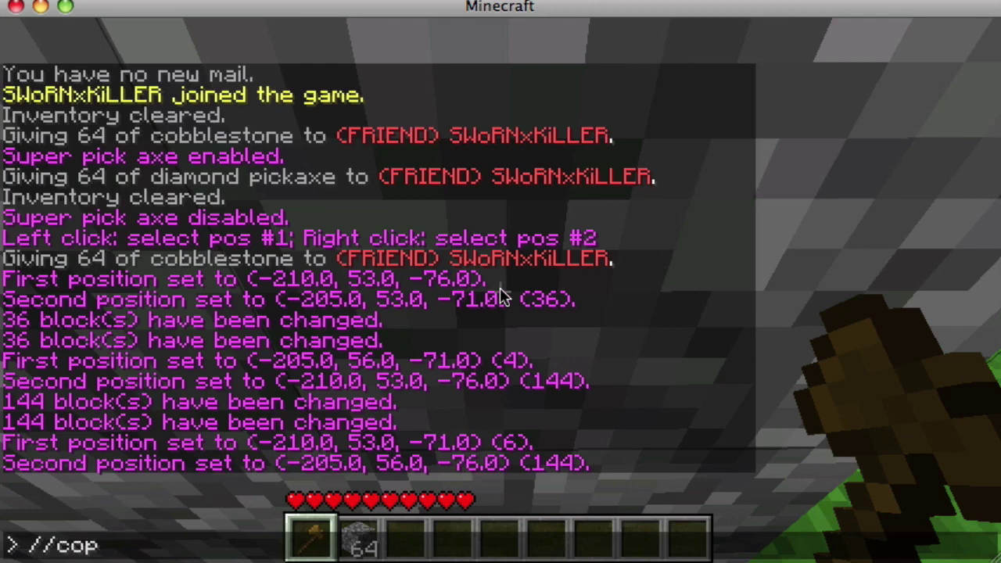
key(a)
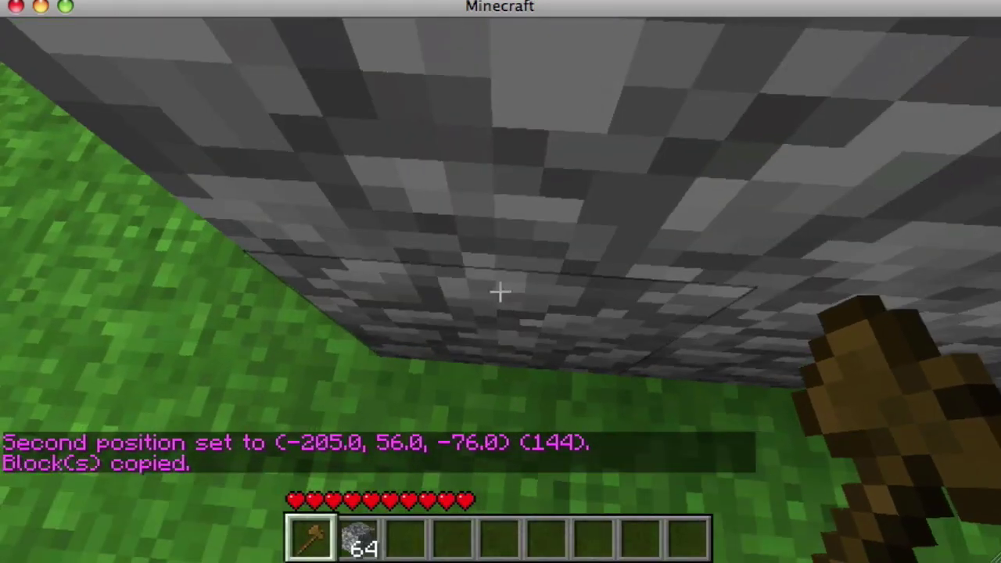
key(t)
key(Return)
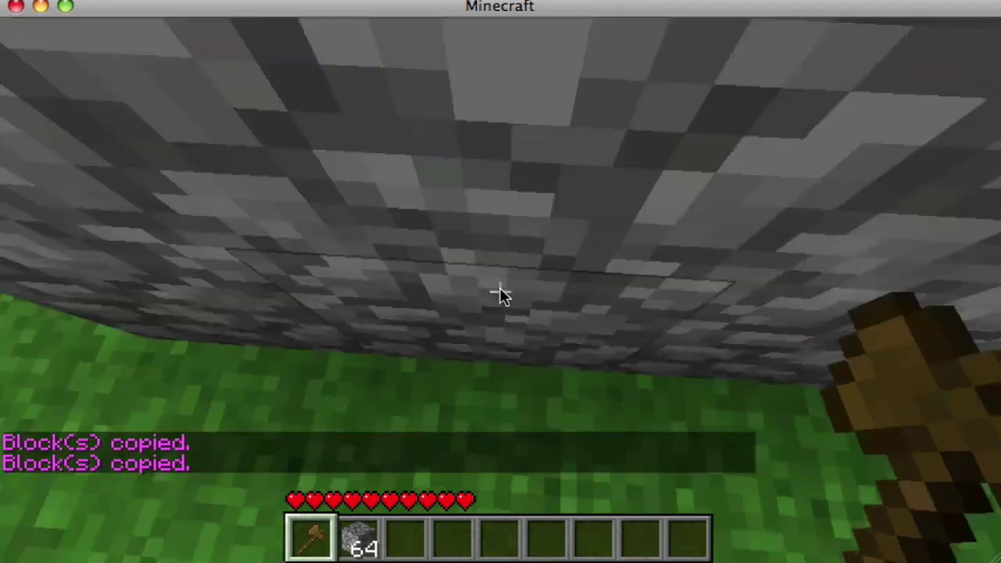
Step: Paste the copied blocks relative to the player's position beside the original cuboid and walk around the result
key(w)
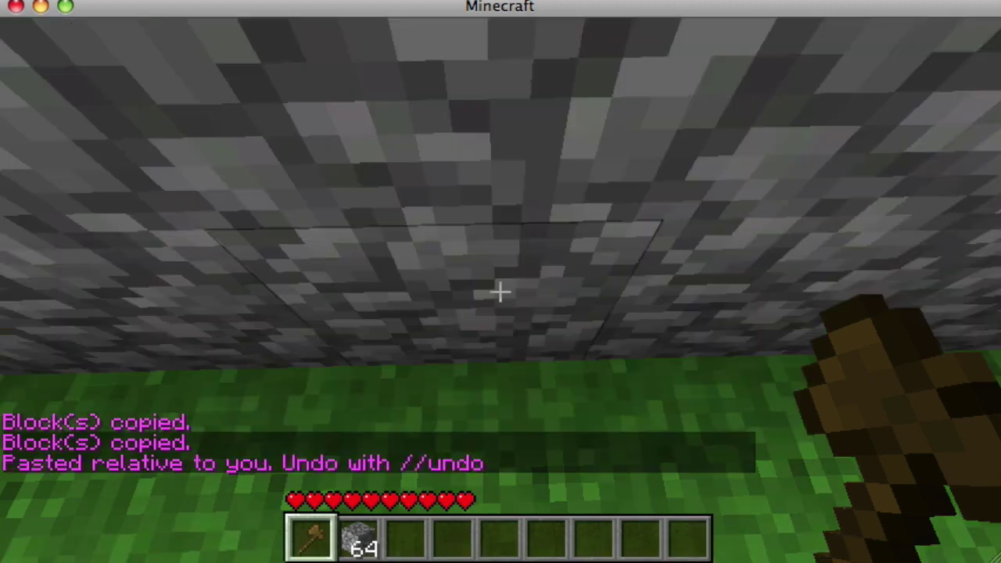
key(s)
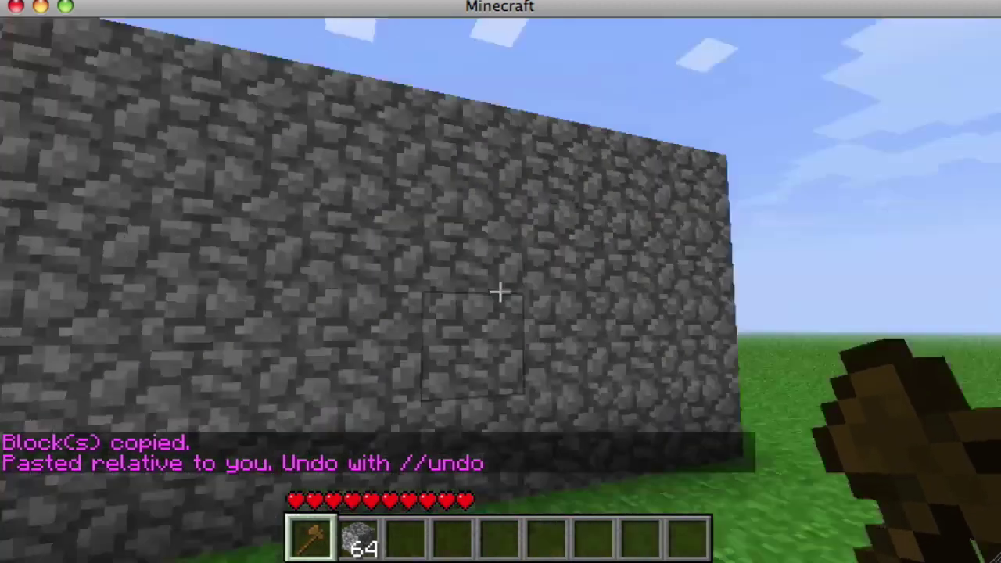
key(d)
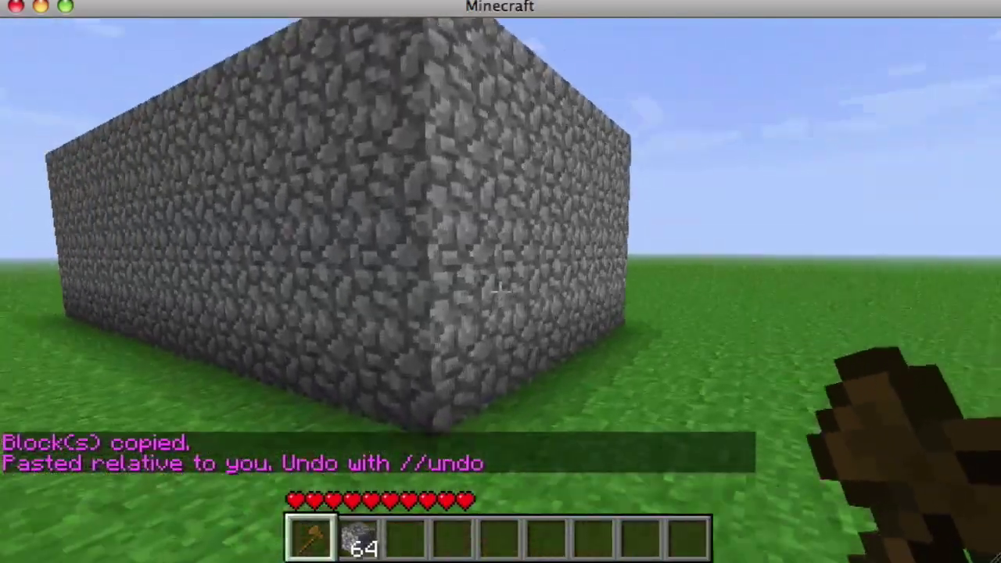
key(w)
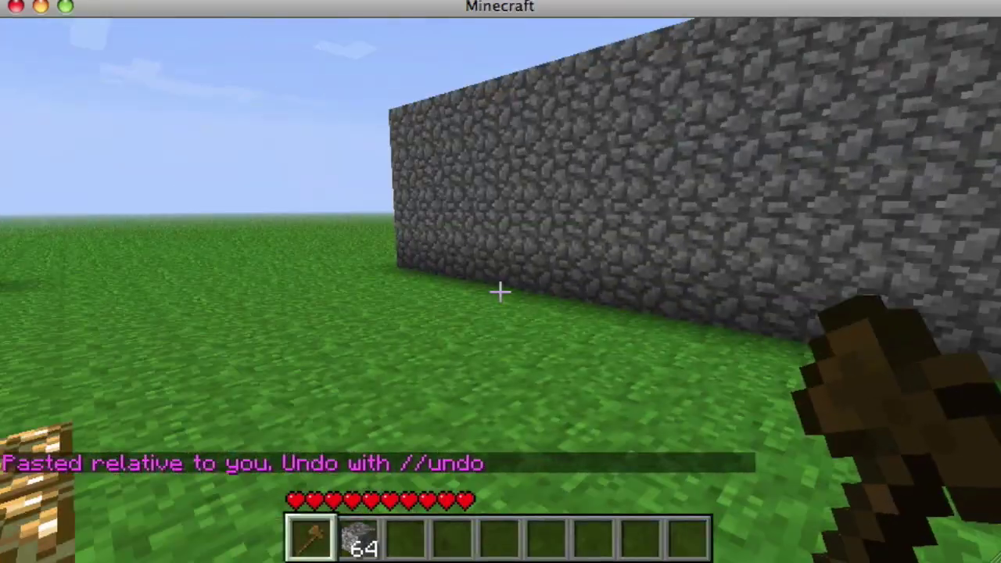
Step: Select the whole extended cuboid from one top corner to its diagonally opposite bottom corner
key(space)
key(space)
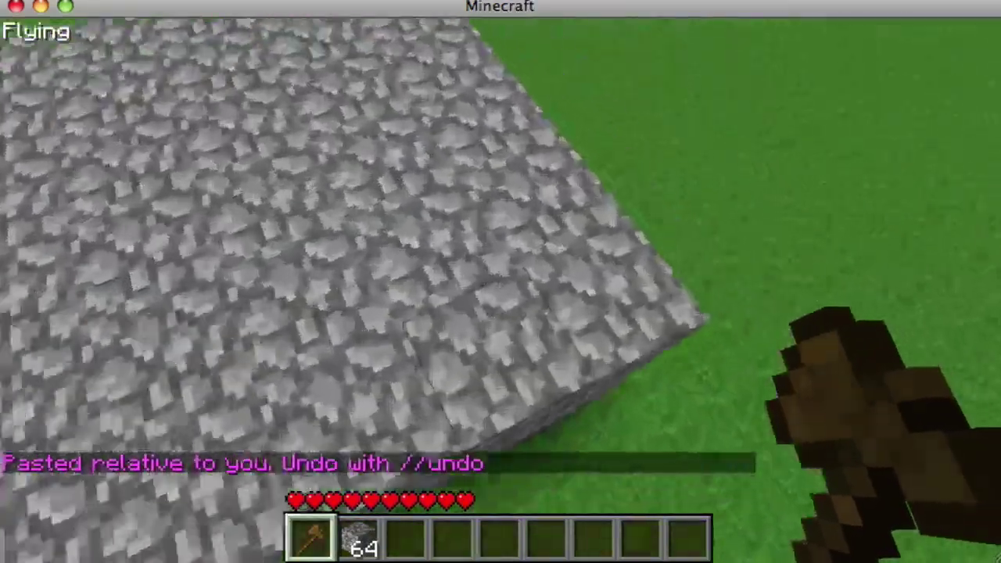
click(501, 282)
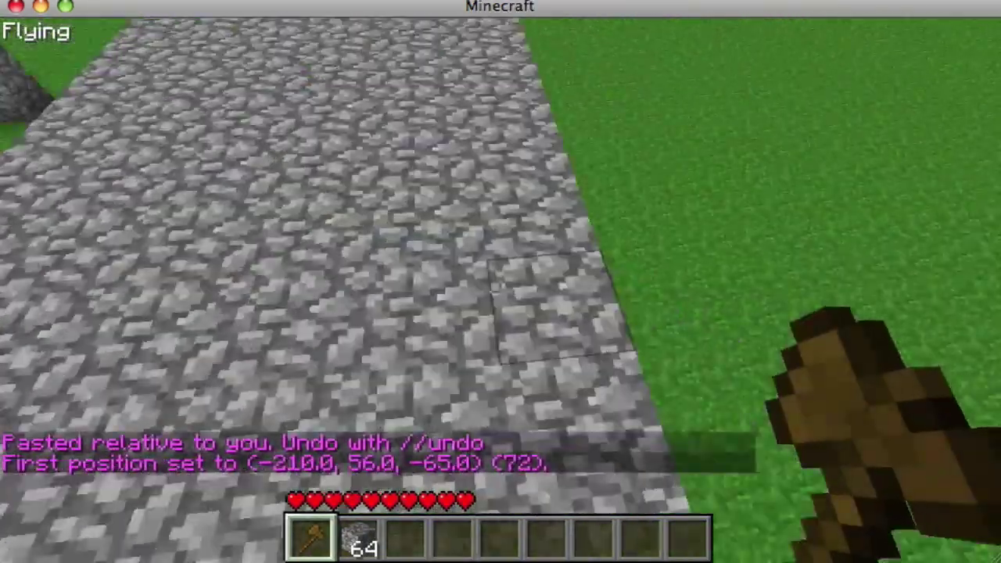
key(w)
key(shift)
key(w)
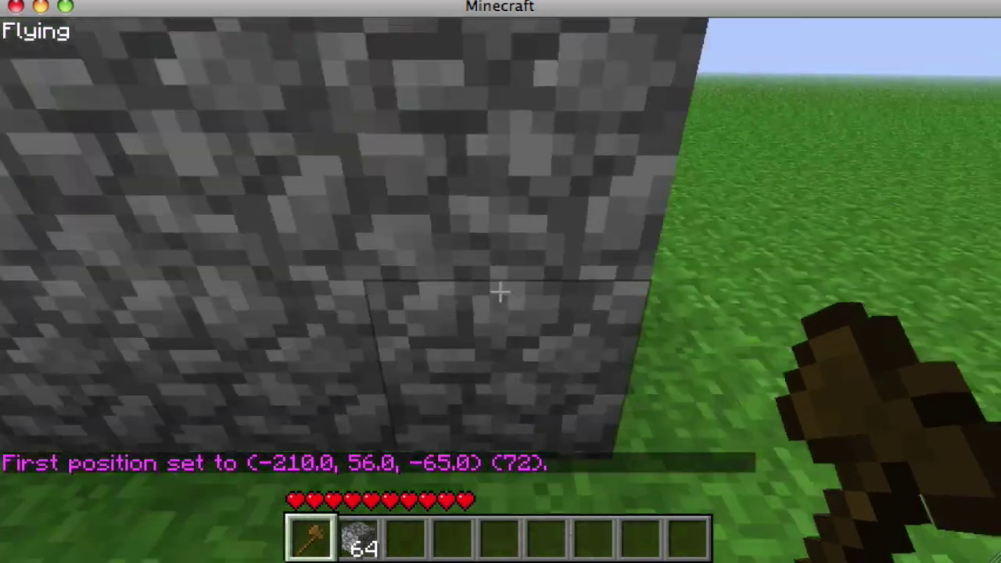
right_click(500, 292)
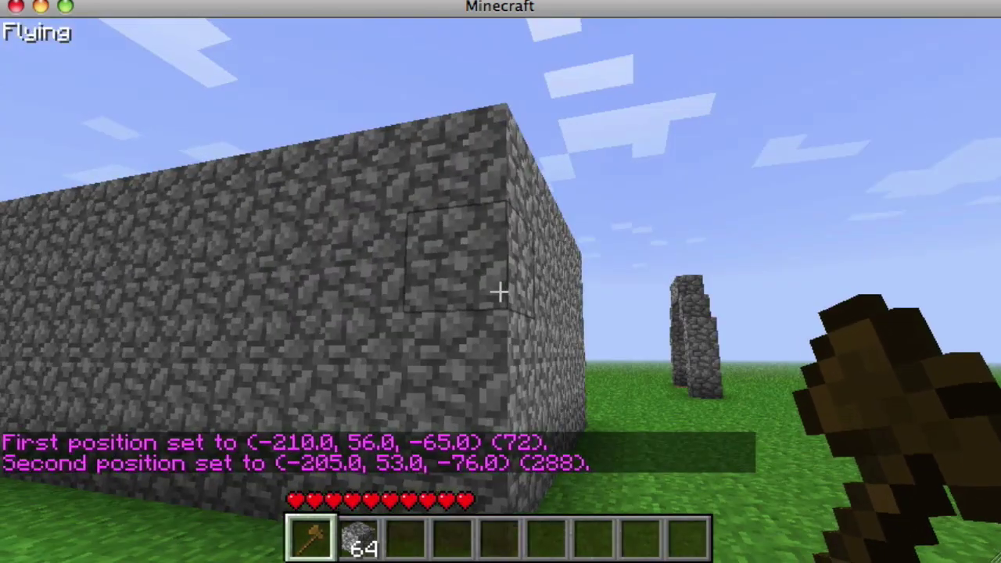
Step: Clear all blocks in the selected cuboid using //set 0
key(slash)
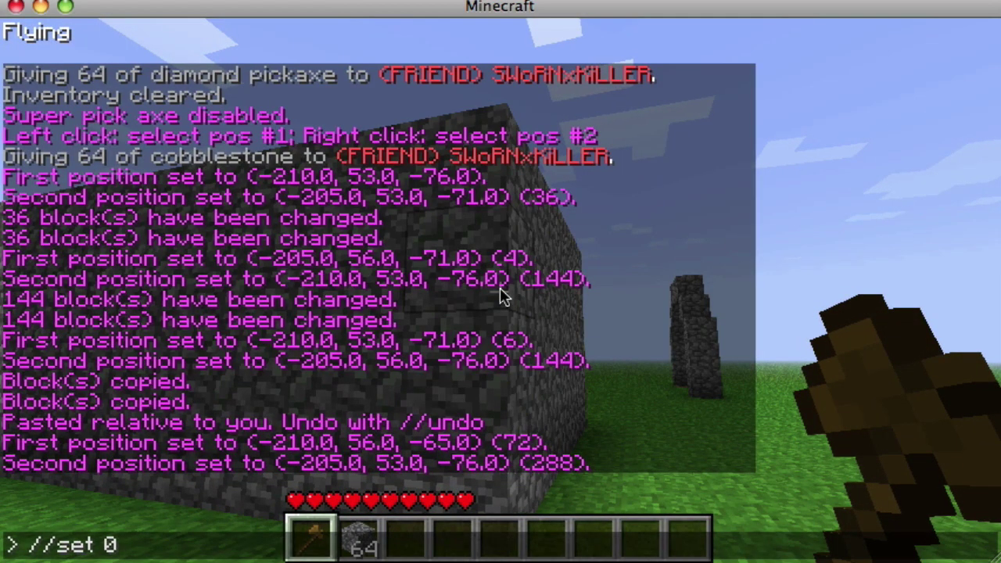
text(/set 0)
key(Return)
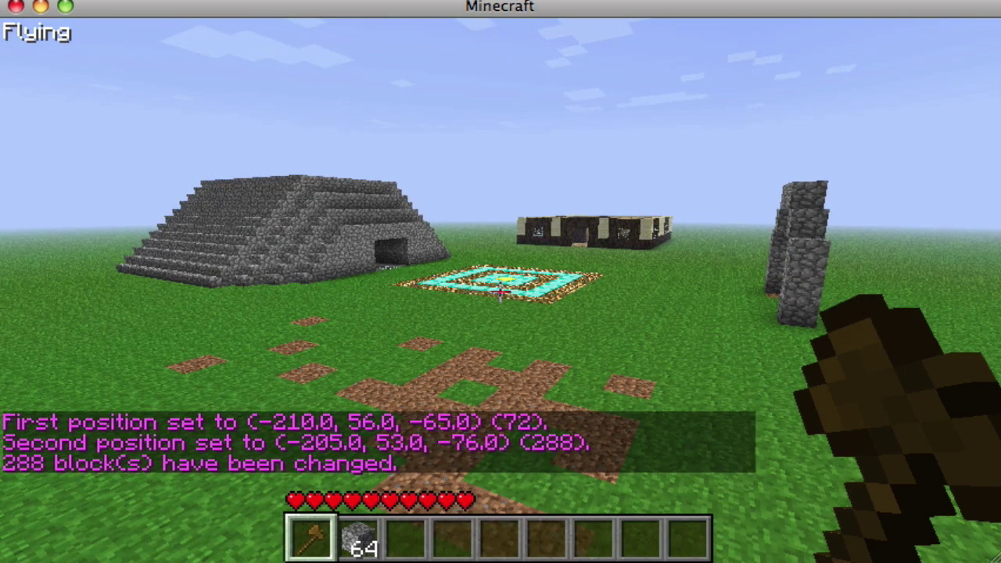
Step: Undo the clearing, reapply it with //redo, and reverse it again with //undo
key(t)
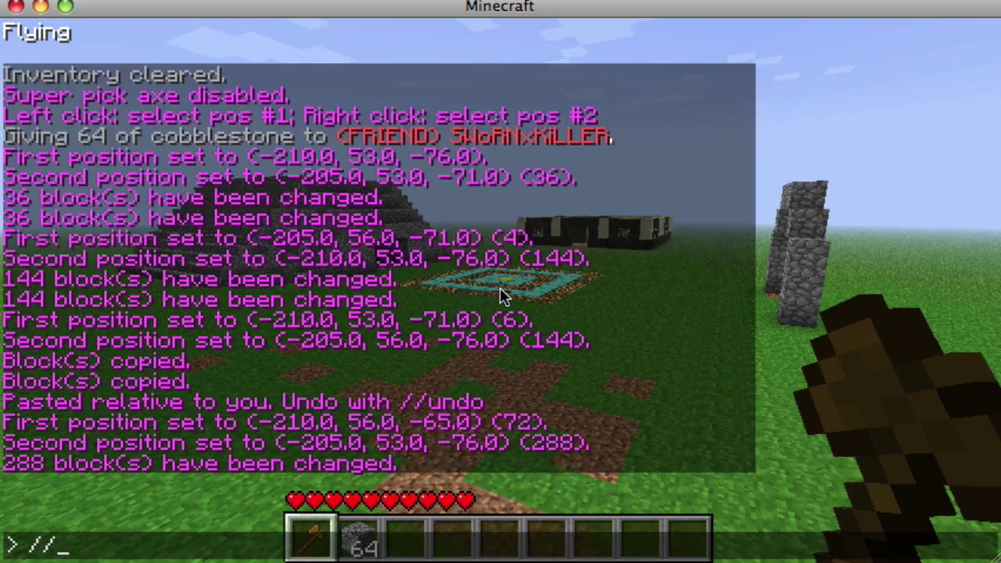
key(Return)
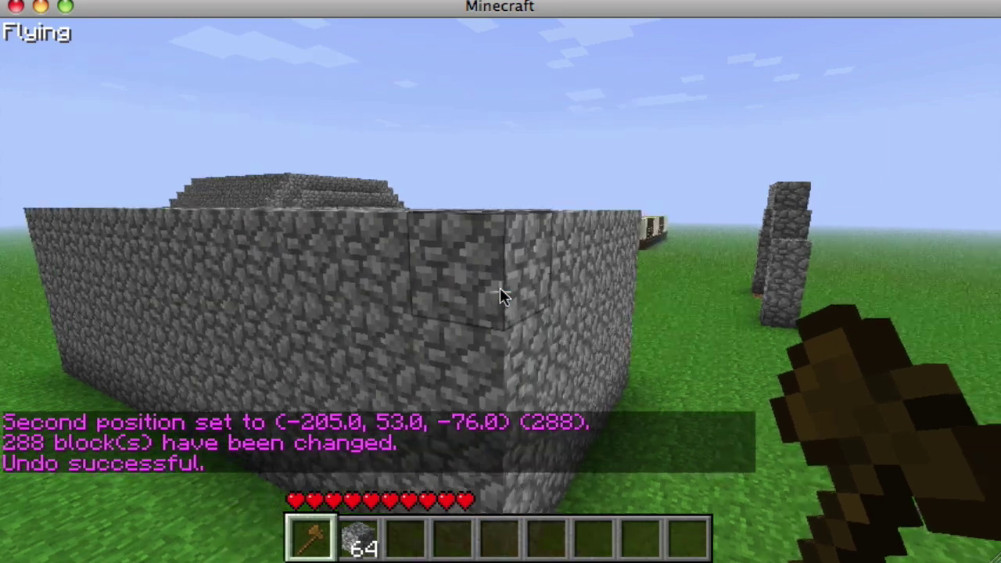
key(t)
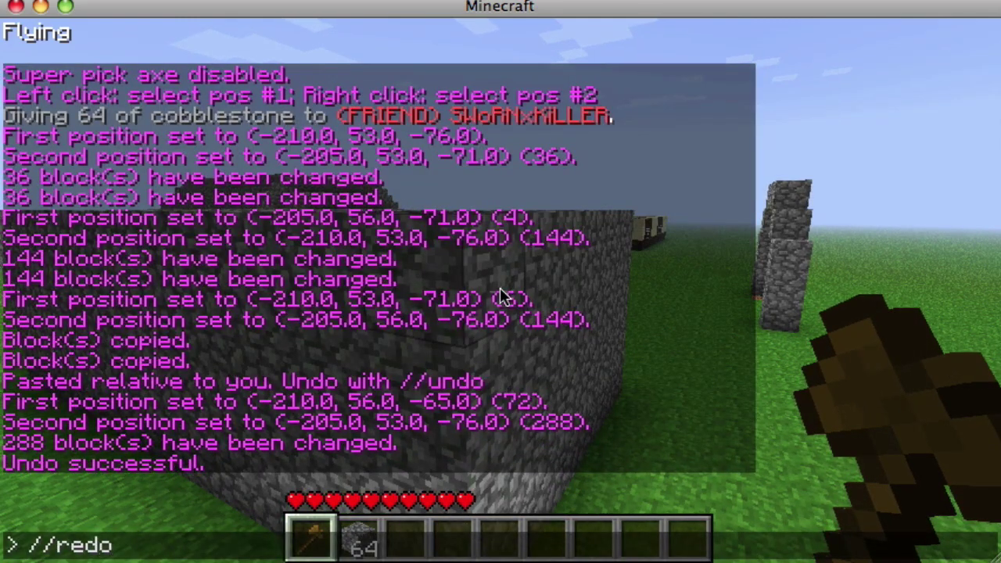
key(Return)
text(t)
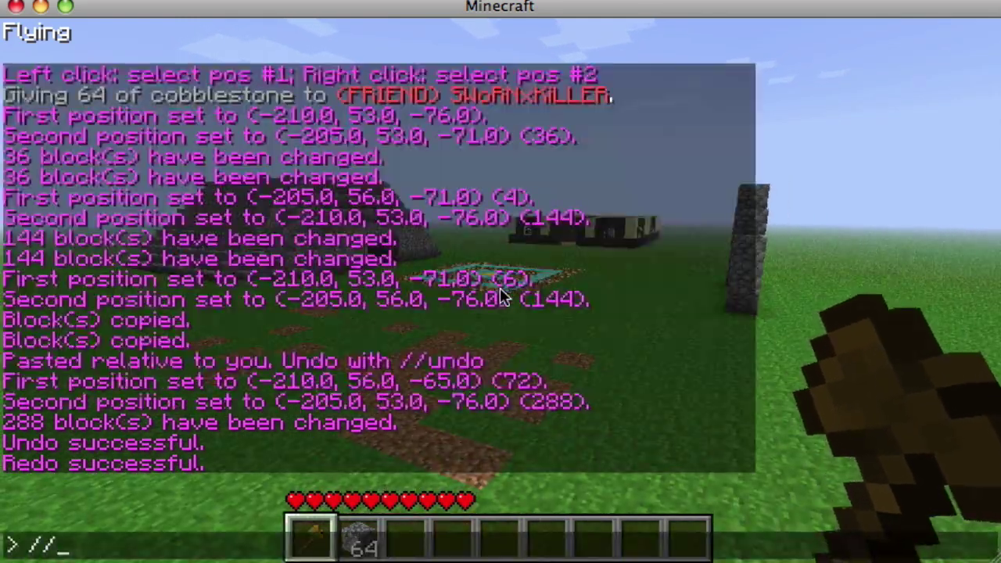
text(//undo)
key(Return)
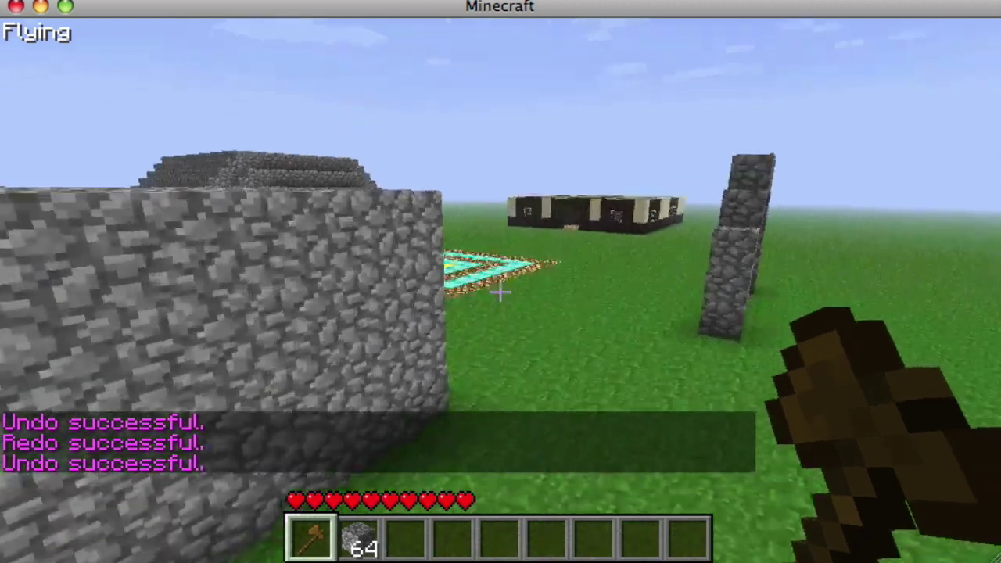
Step: Reselect the entire extended cuboid, from a bottom corner at one end to the opposite top corner
key(s)
key(w)
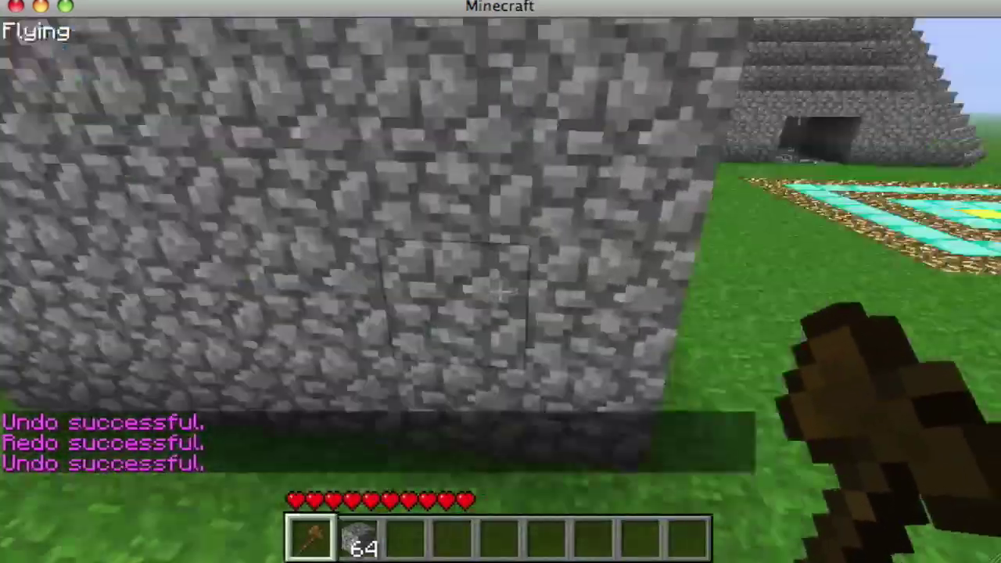
key(s)
click(500, 290)
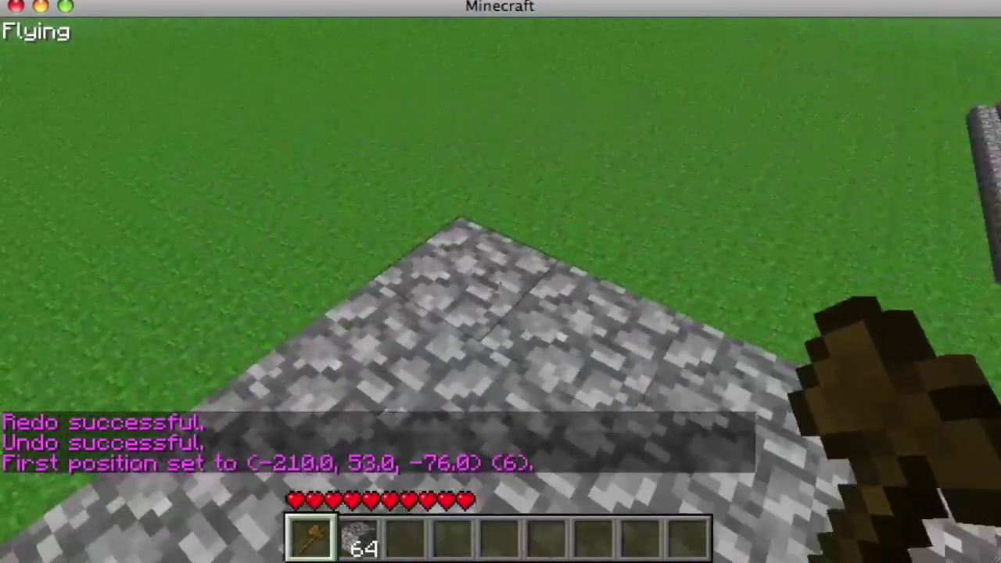
right_click(500, 290)
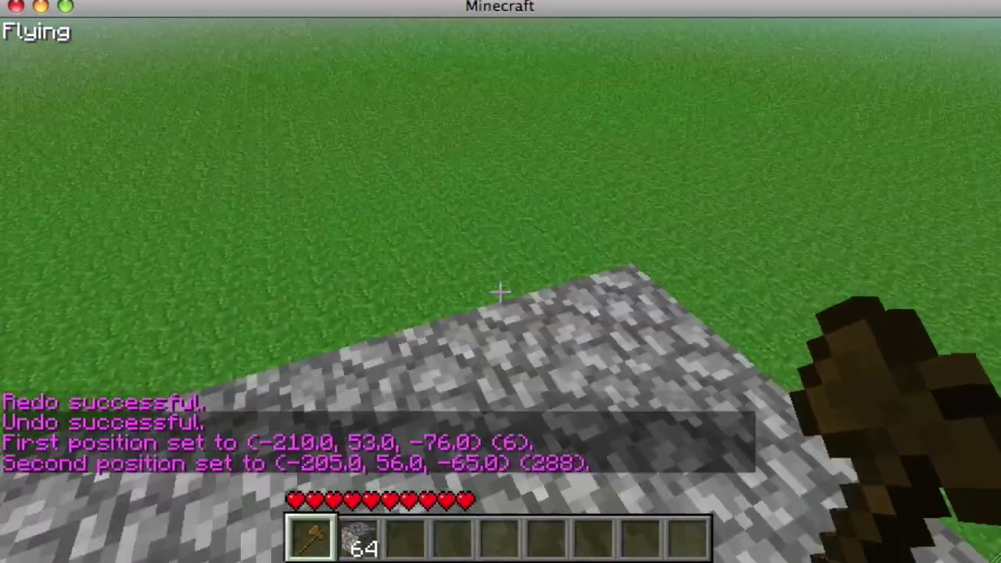
Step: Shrink the cuboid selection by one block using //contract 1
key(s)
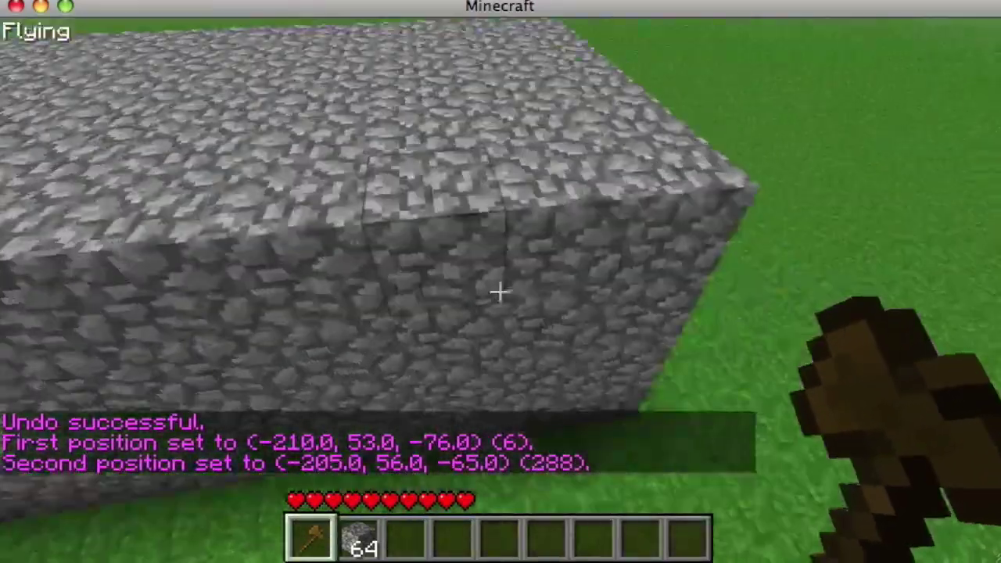
key(w)
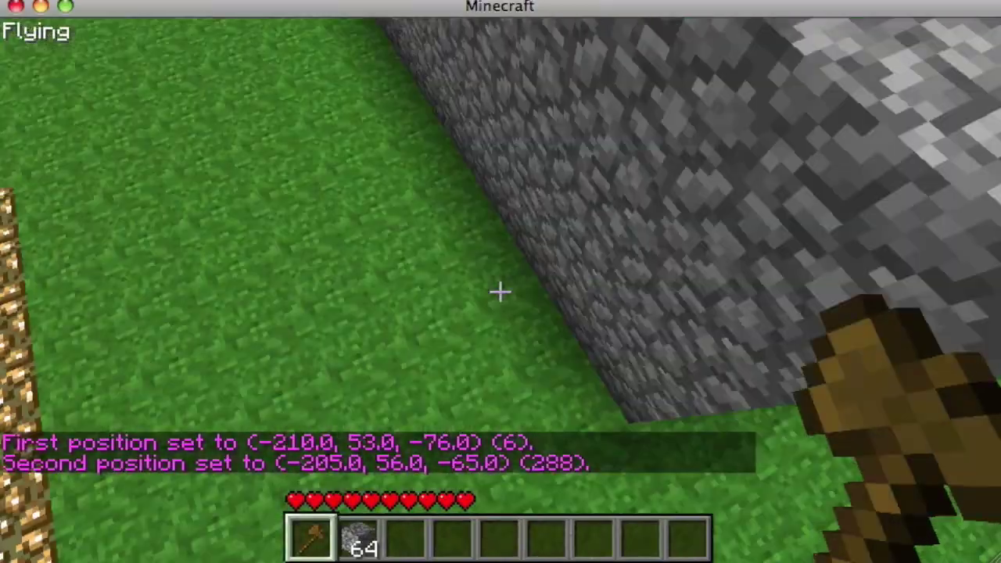
key(w)
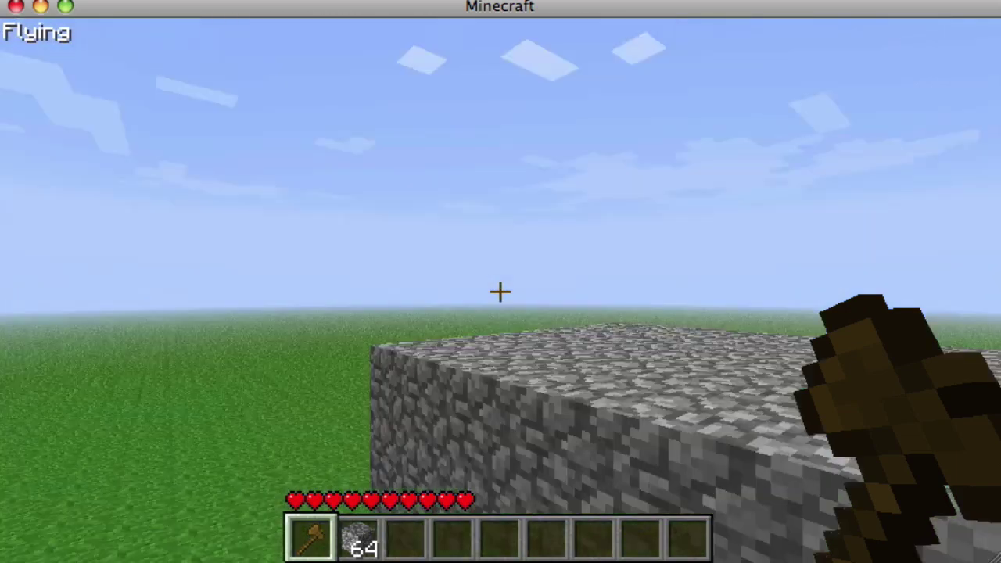
key(t)
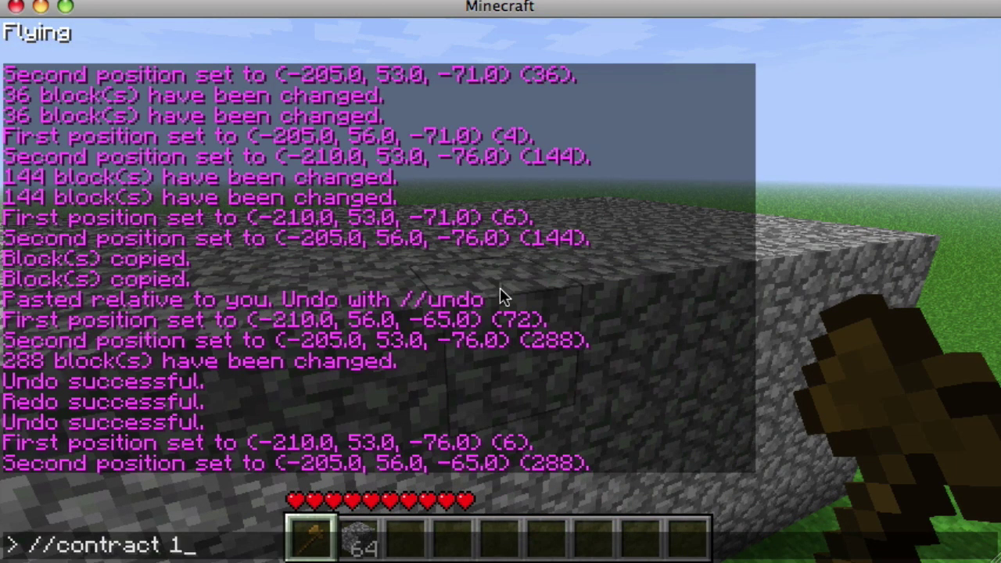
key(Return)
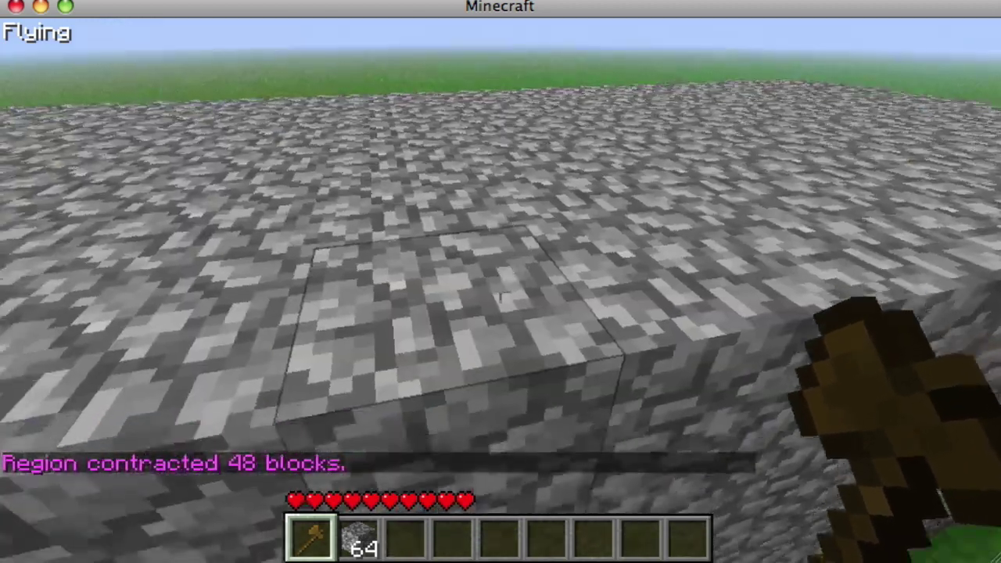
Step: Contract the selection by one more block in the down direction using //contract 1 d
key(w)
key(a)
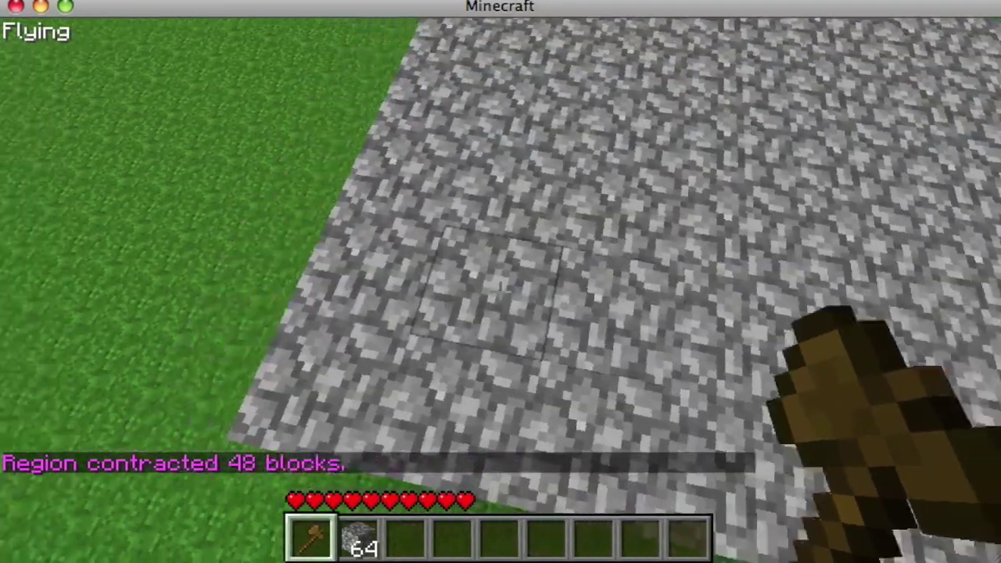
key(t)
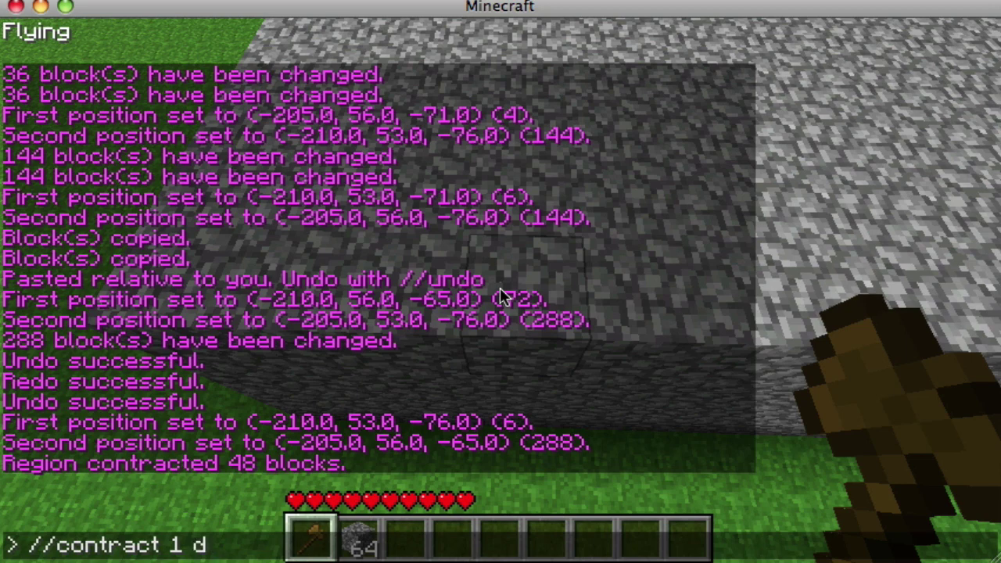
key(Return)
Step: Empty the contracted selection with //set 0 and inspect the hollowed structure from underneath
key(t)
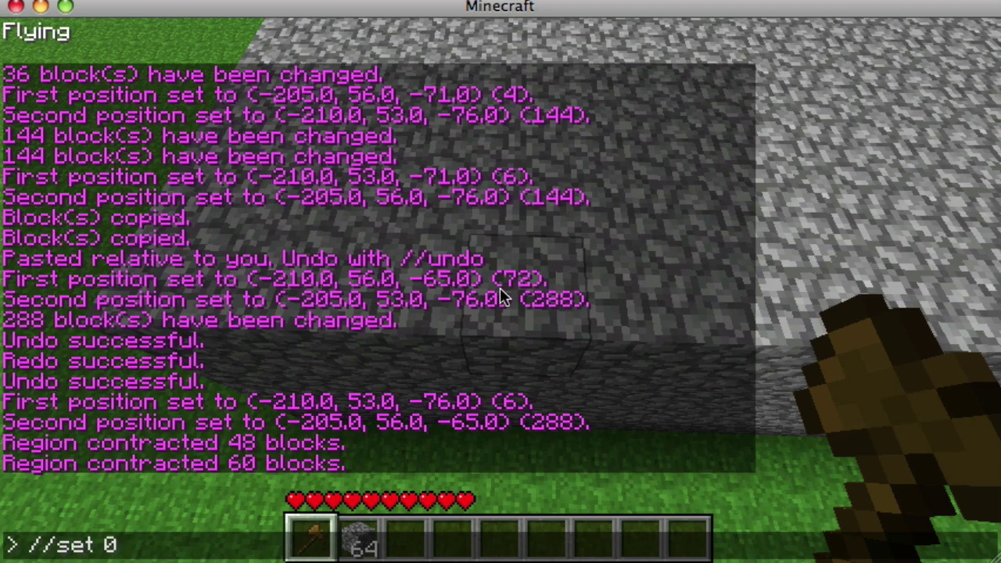
key(Return)
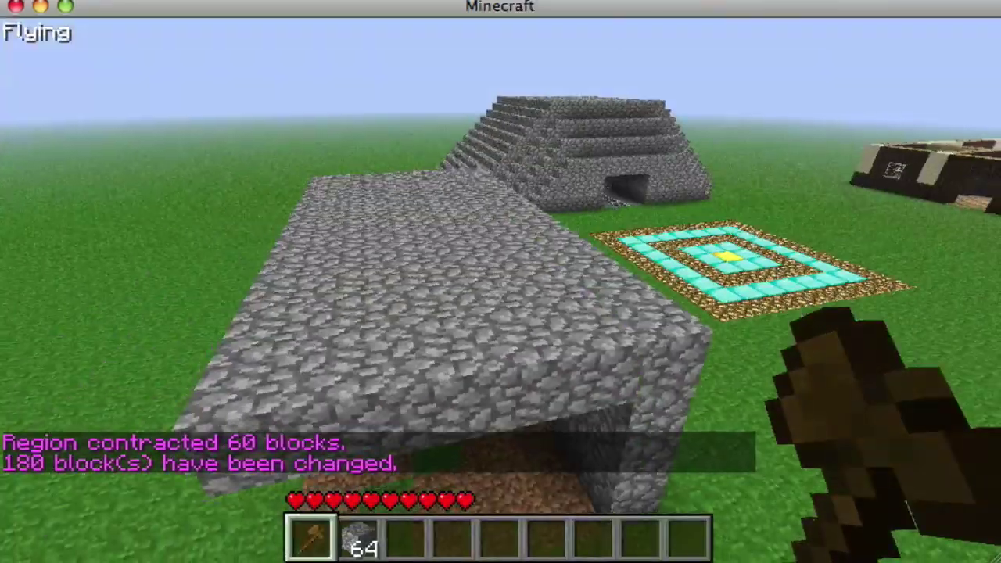
key(shift)
key(w)
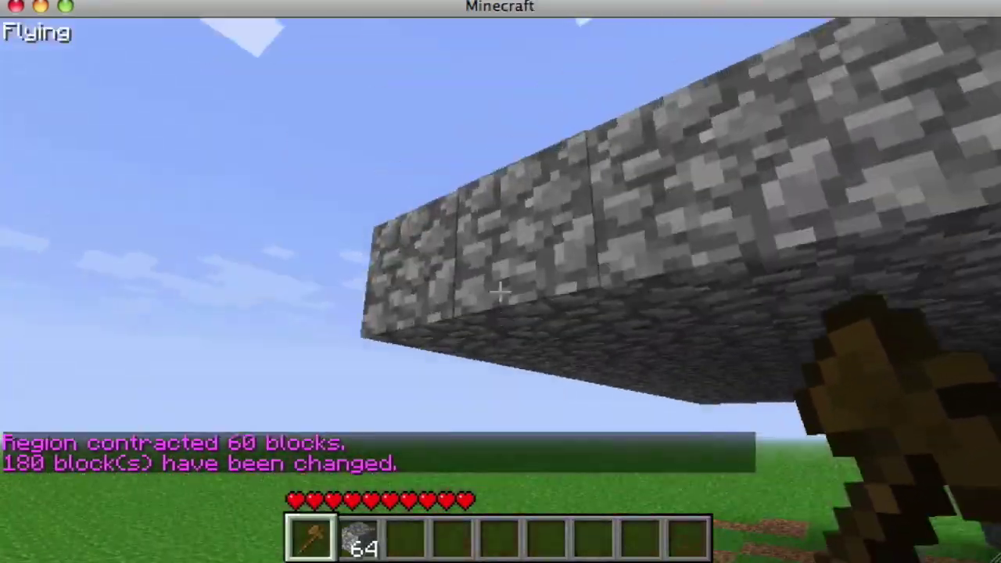
key(w)
key(f)
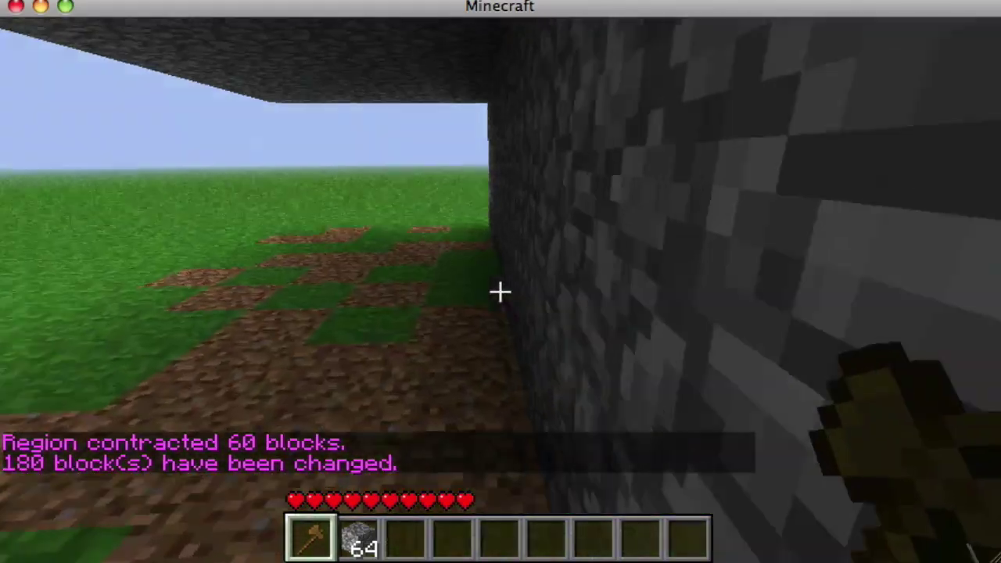
Step: Inspect the hollowed structure's inner walls and ceiling, and undo the emptying with //undo
key(a)
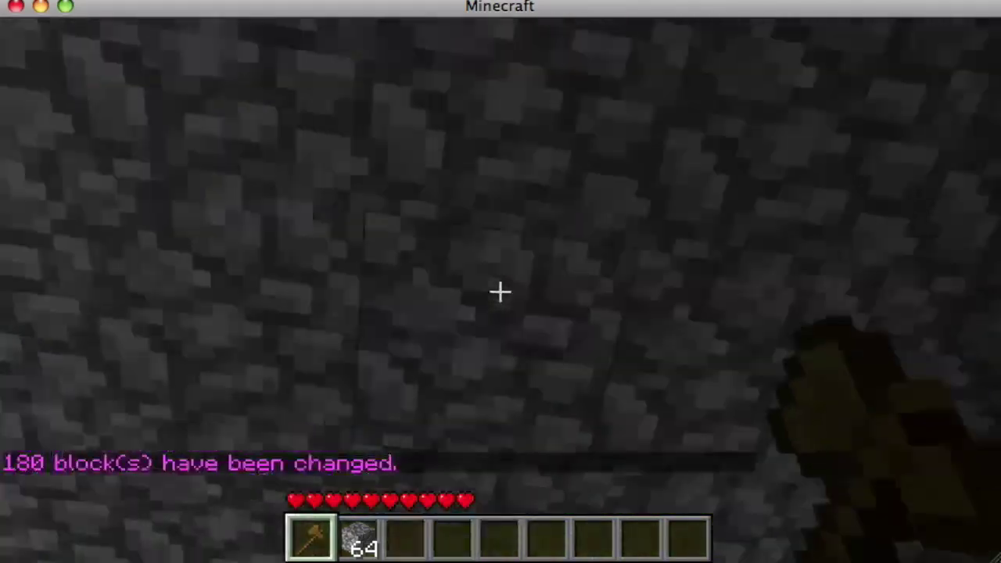
key(w)
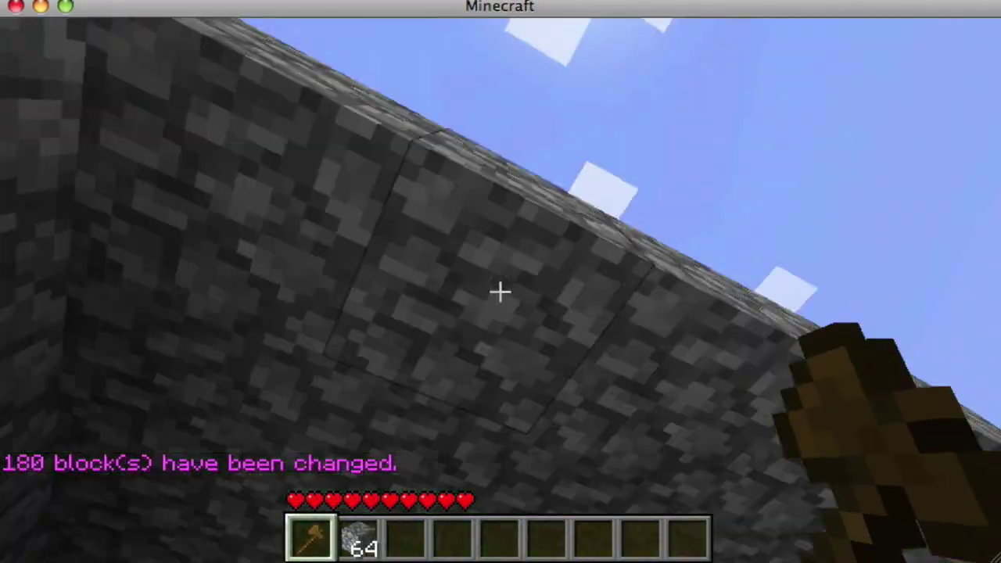
key(w)
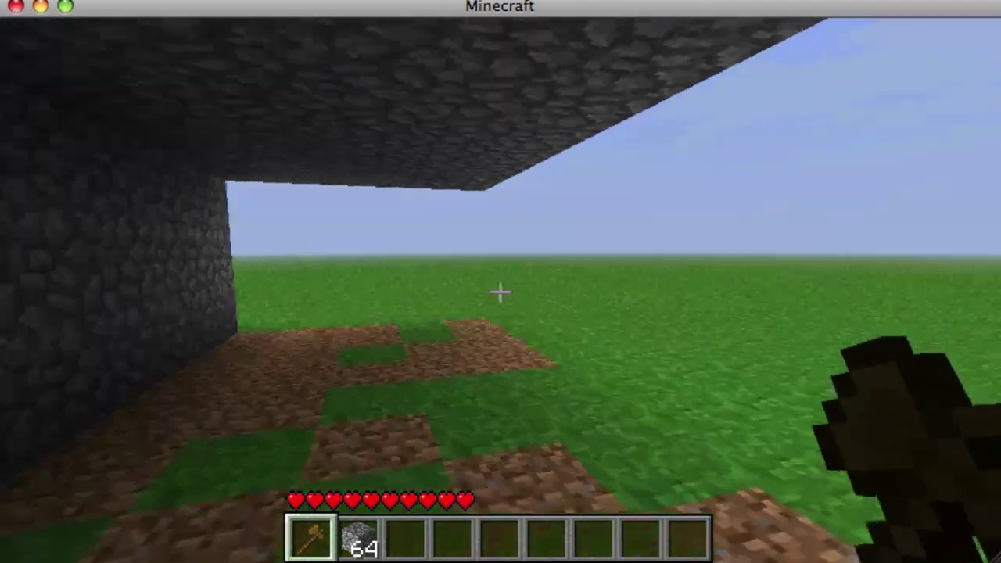
key(w)
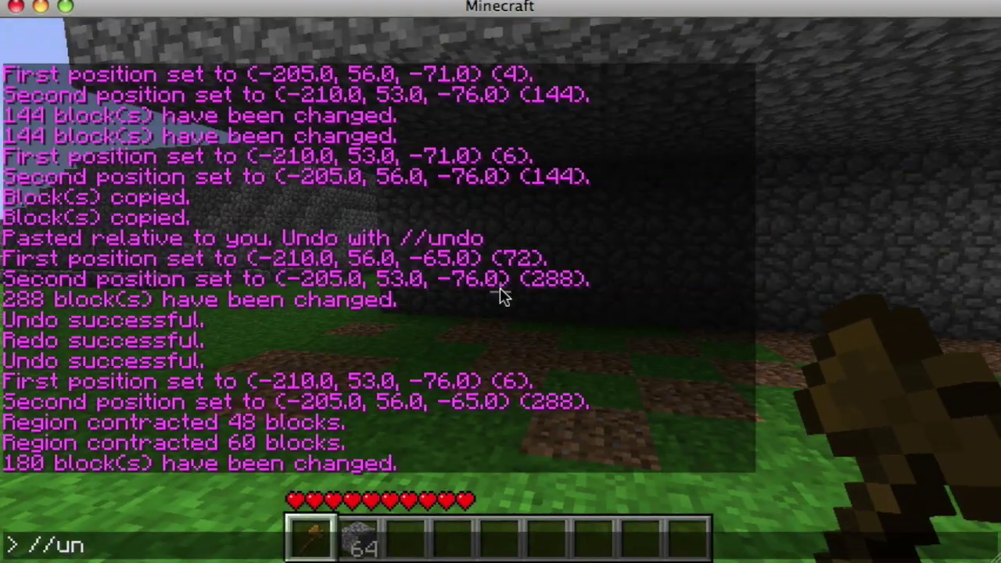
key(ctrl+z)
Step: Select the entire cuboid from a top corner to the opposite bottom corner and move it up 5 blocks with //move
key(f)
key(space)
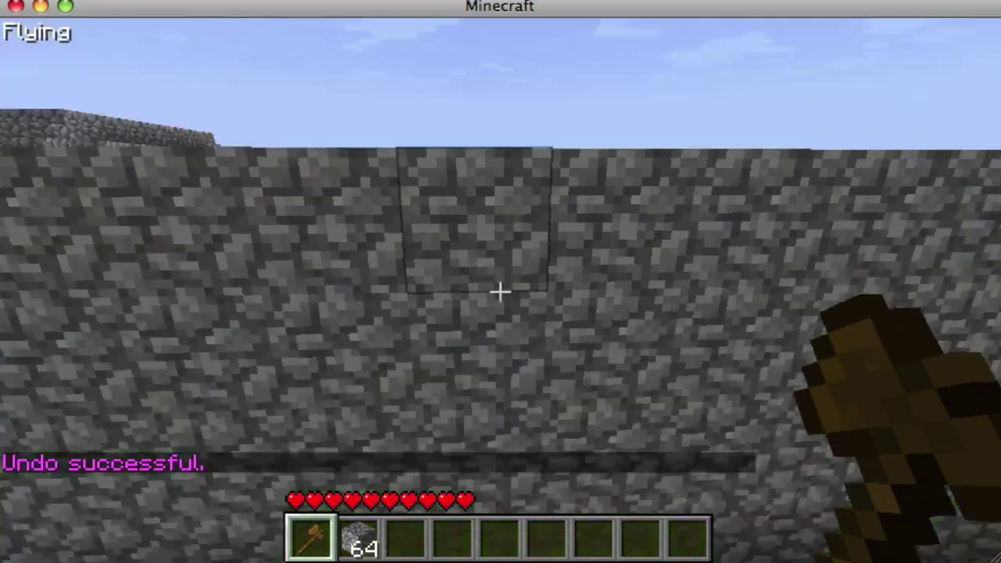
key(w)
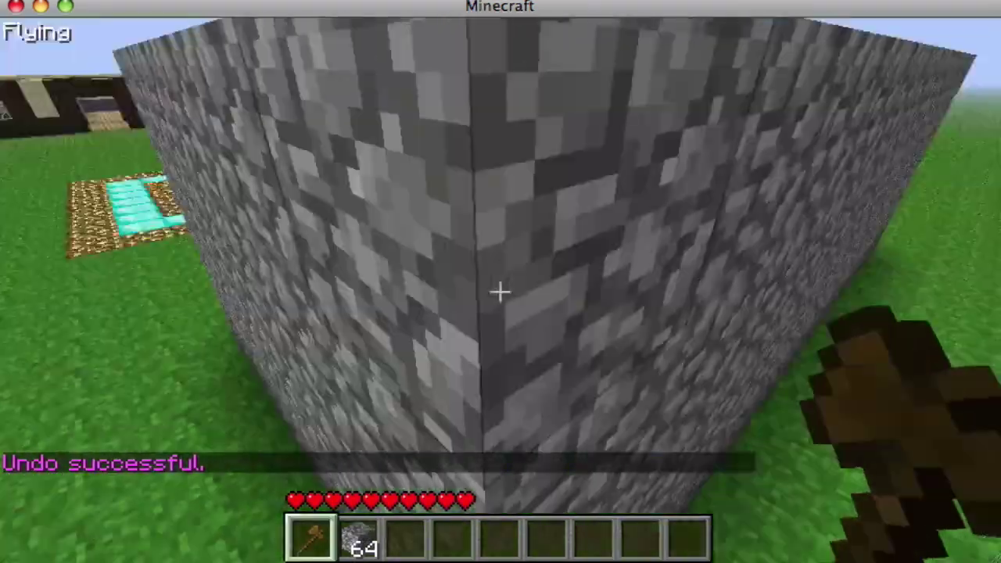
click(501, 292)
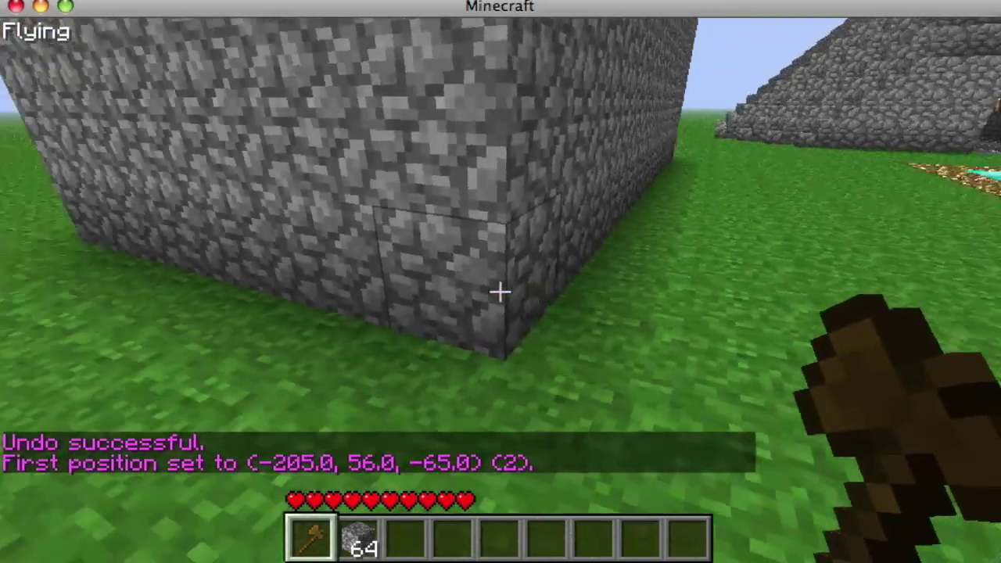
right_click(500, 292)
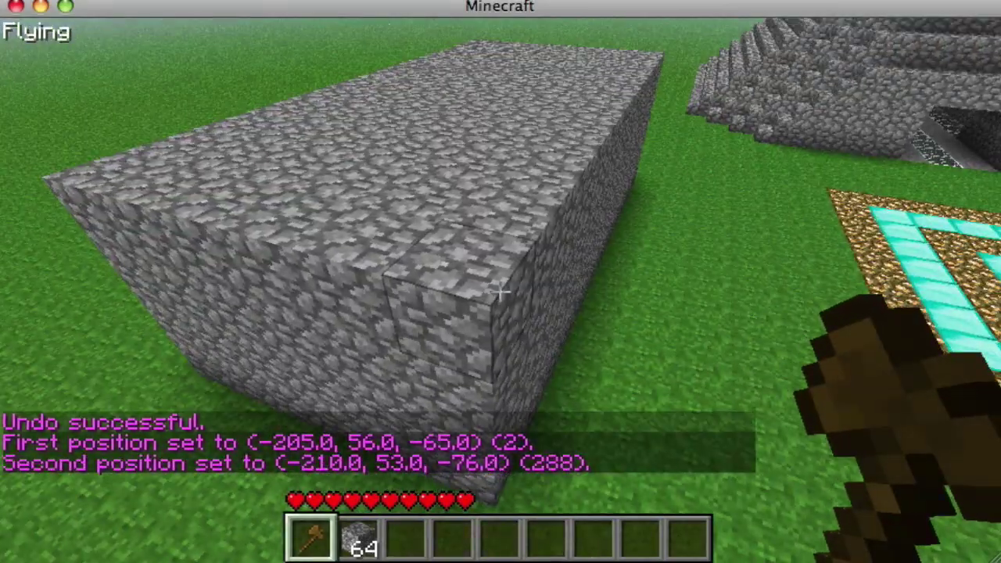
key(slash)
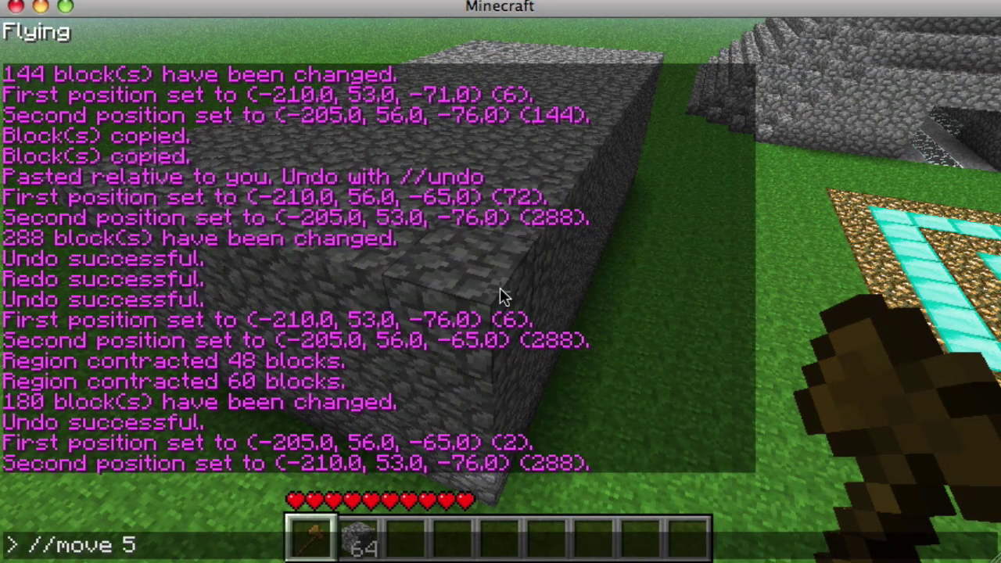
key(Return)
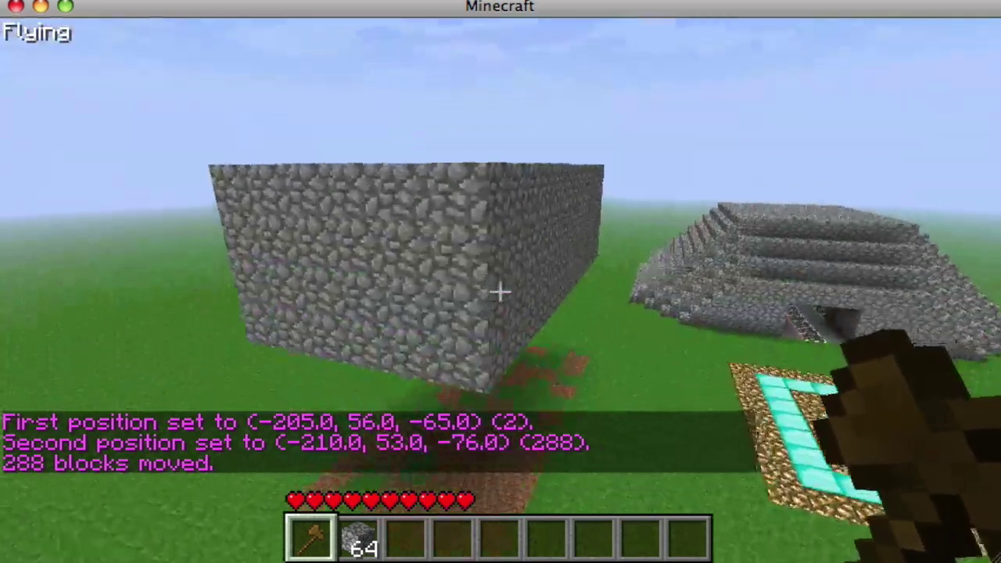
Step: Reselect the raised cuboid from a top corner to the opposite bottom corner and move it back down to the ground with //move
key(w)
click(501, 292)
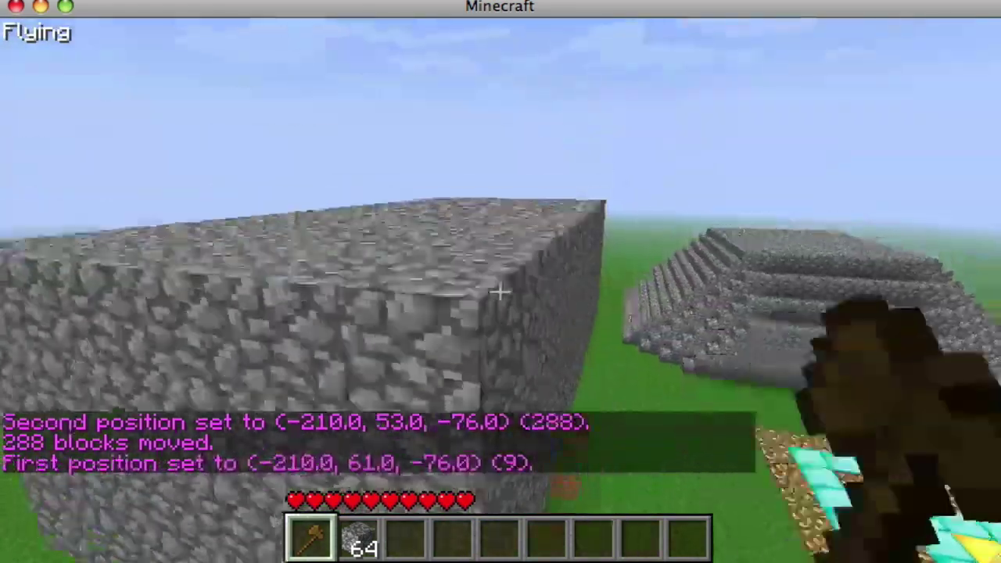
key(w)
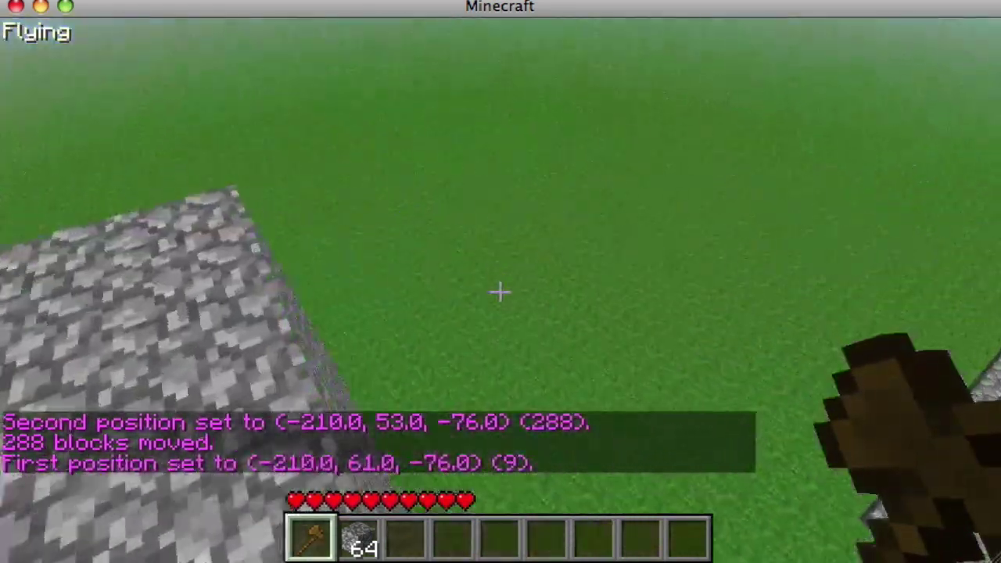
key(w)
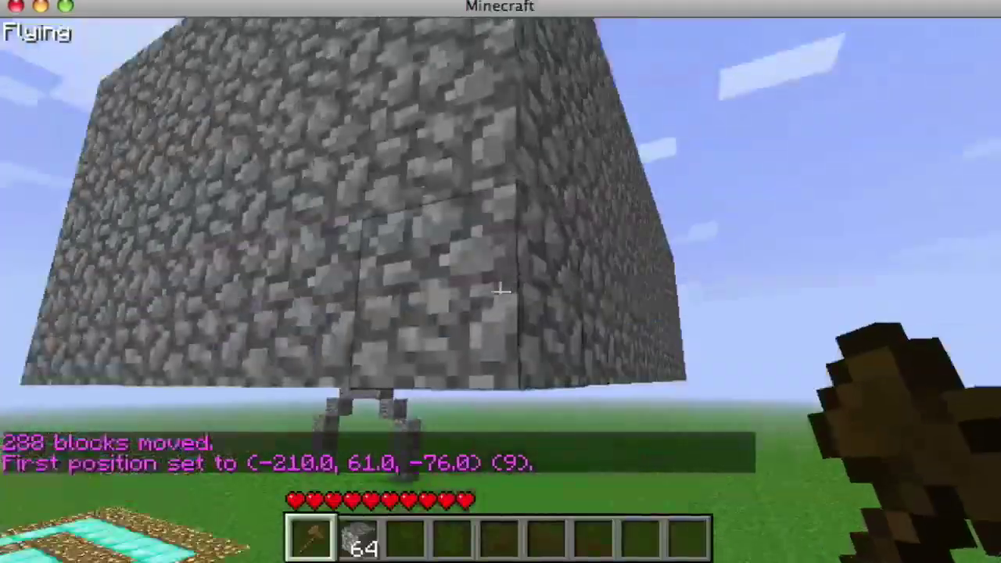
mouse_move(501, 292)
key(w)
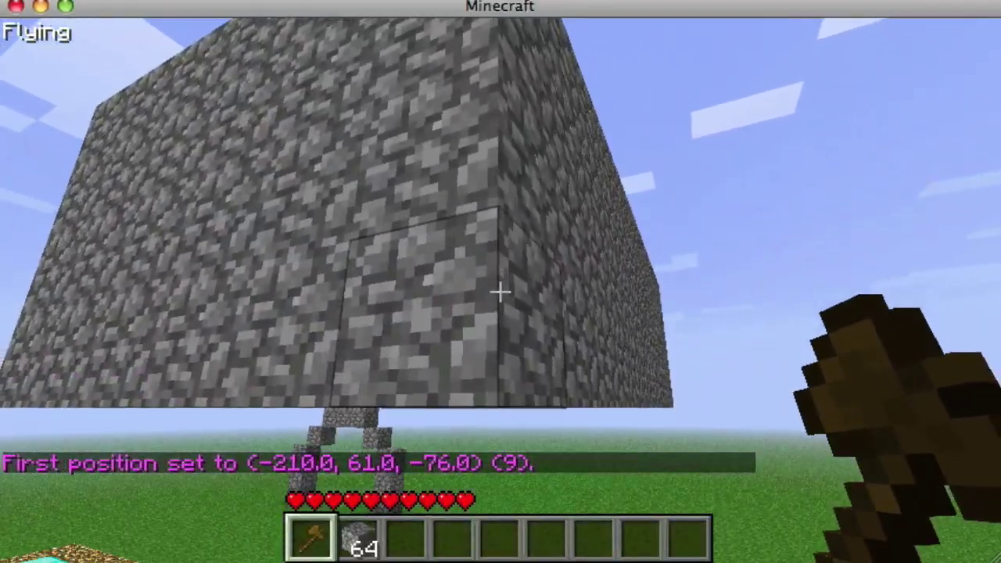
key(s)
key(slash)
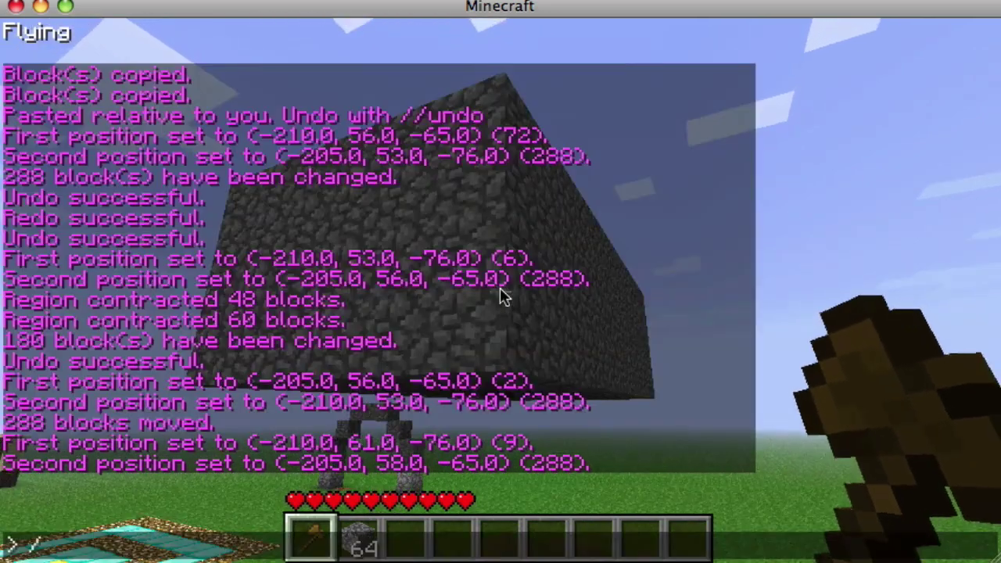
key(Return)
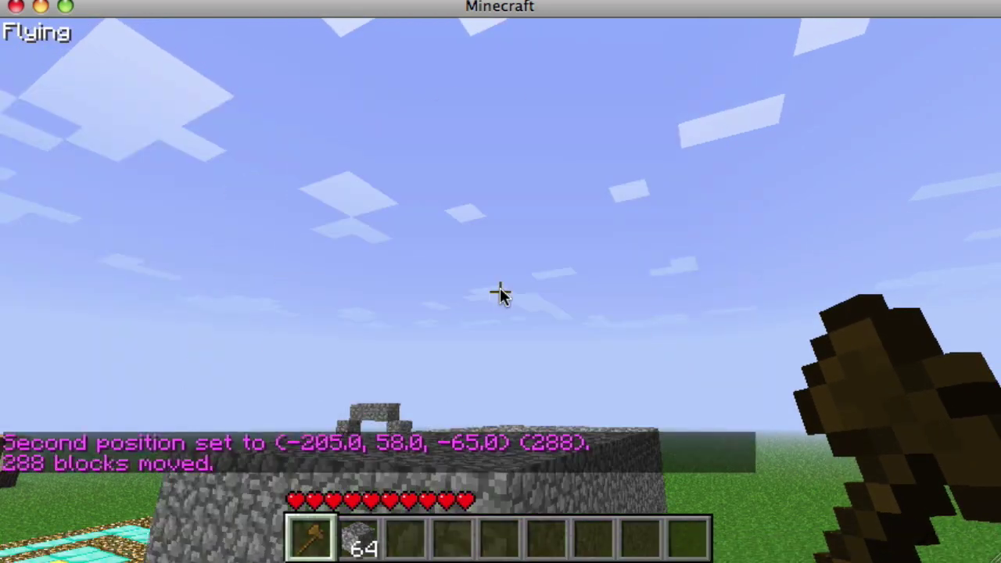
Step: Select the cuboid's top layer between opposite corners and extend the selection upward with //expand
key(w)
key(space)
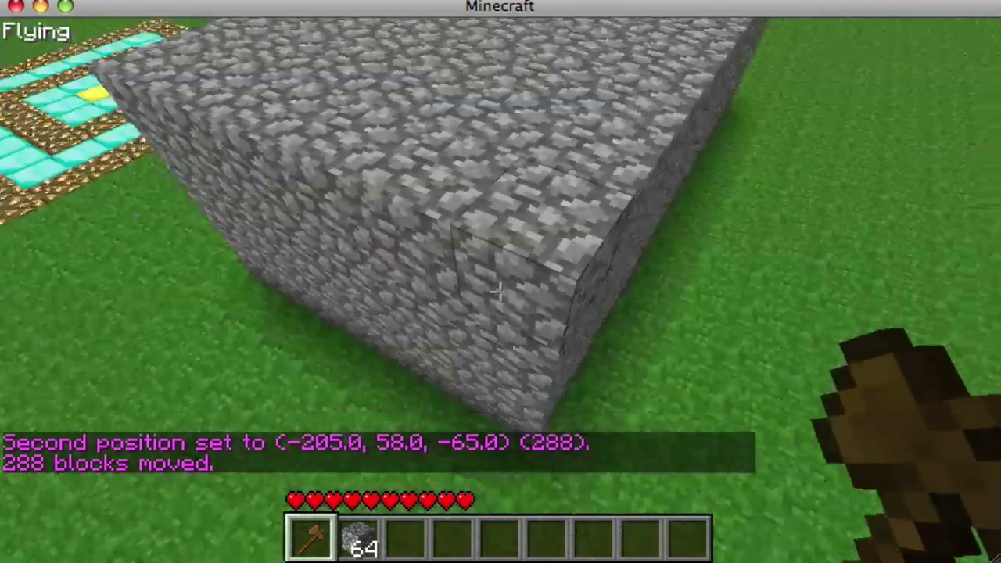
key(s)
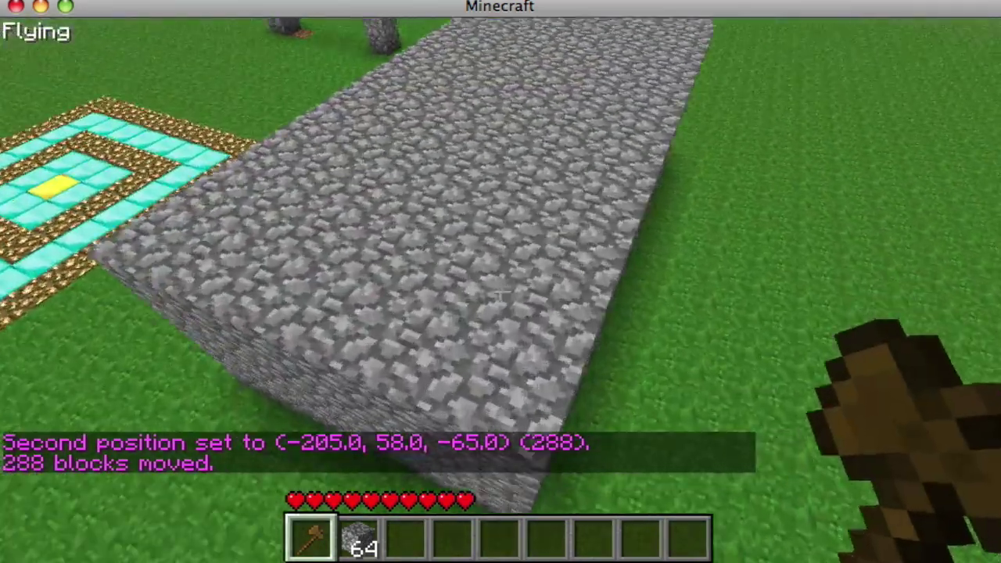
key(w)
click(500, 292)
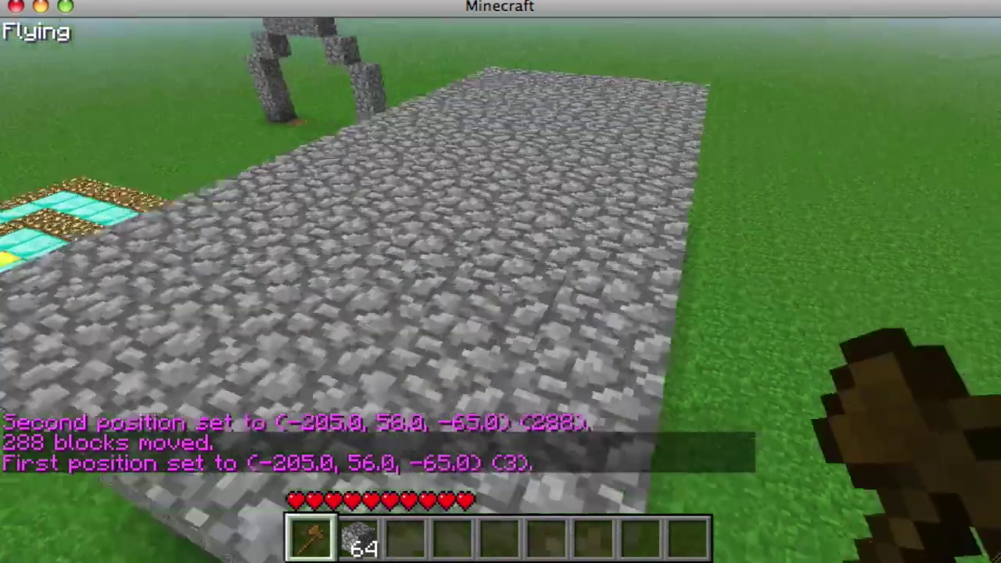
key(w)
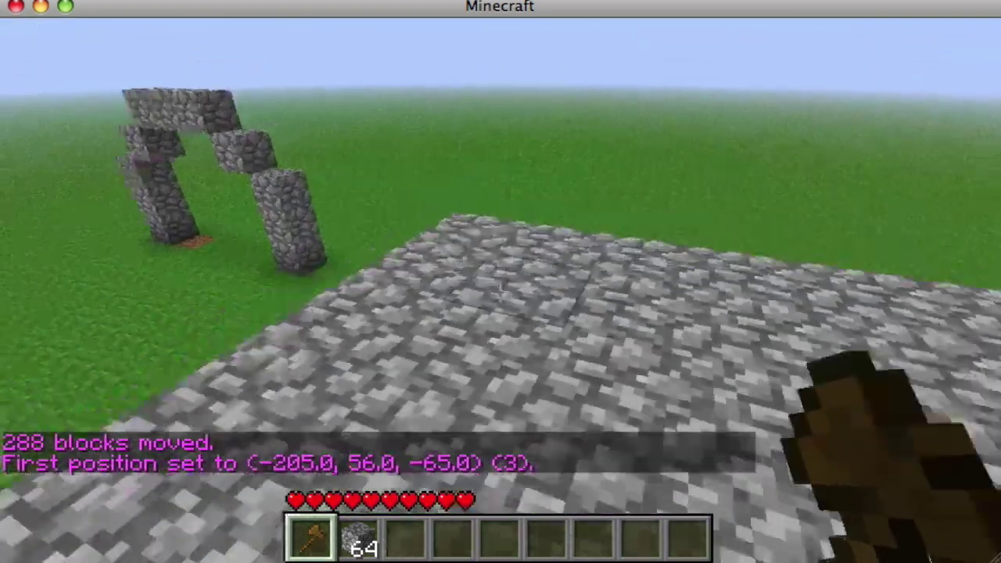
right_click(501, 291)
key(t)
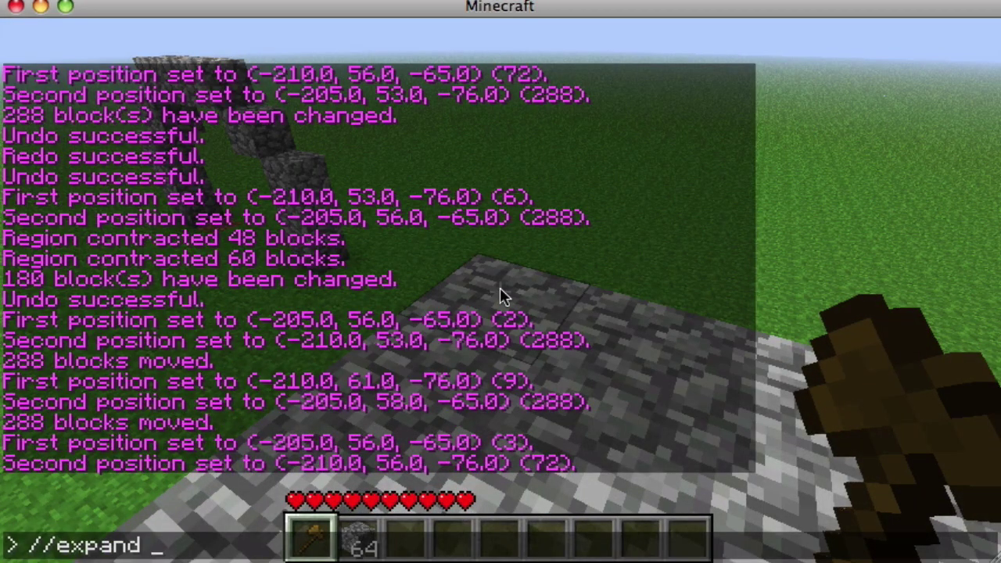
key(Return)
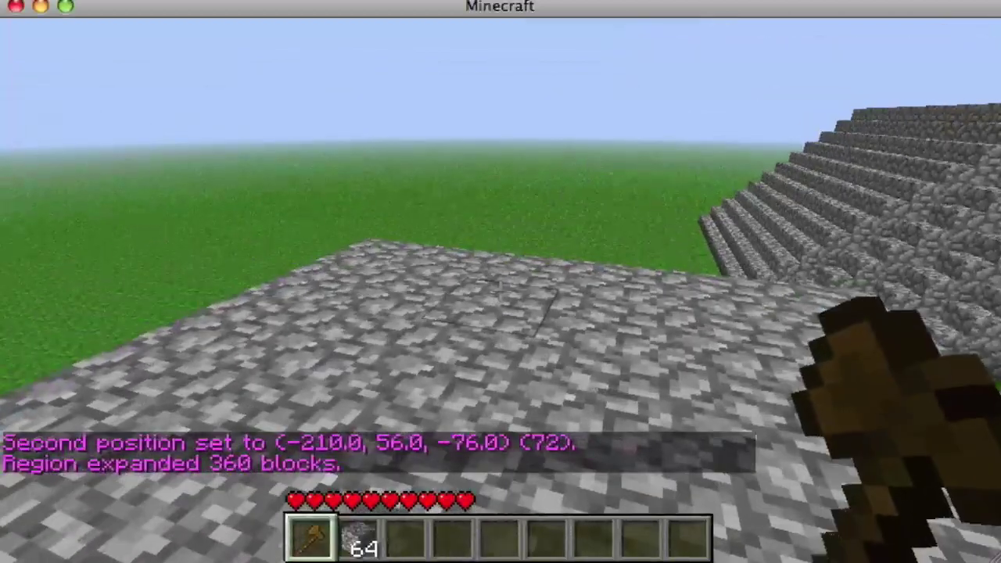
Step: Fill the expanded selection above the cobblestone cuboid with stone using //set
key(t)
key(Escape)
key(f)
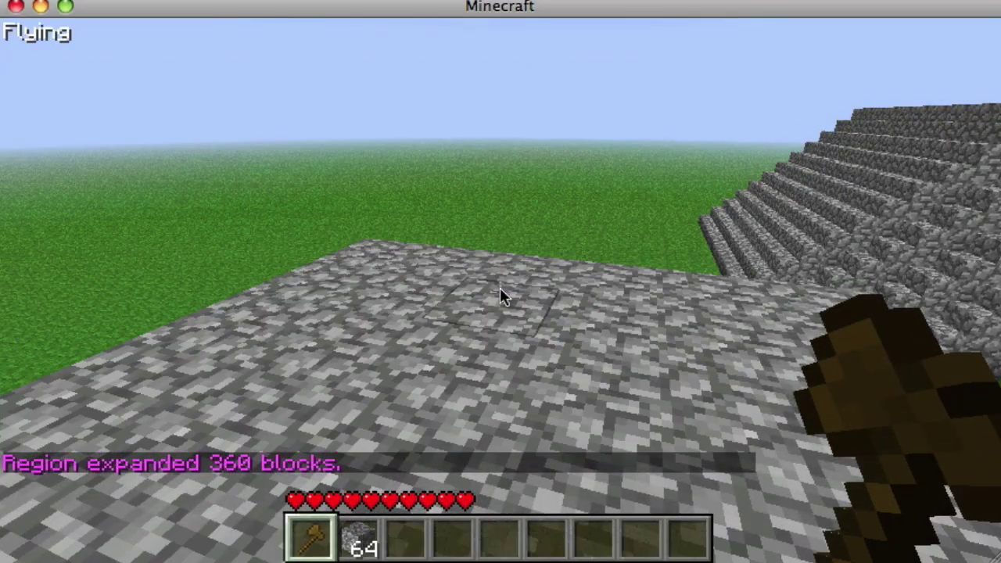
key(d)
key(t)
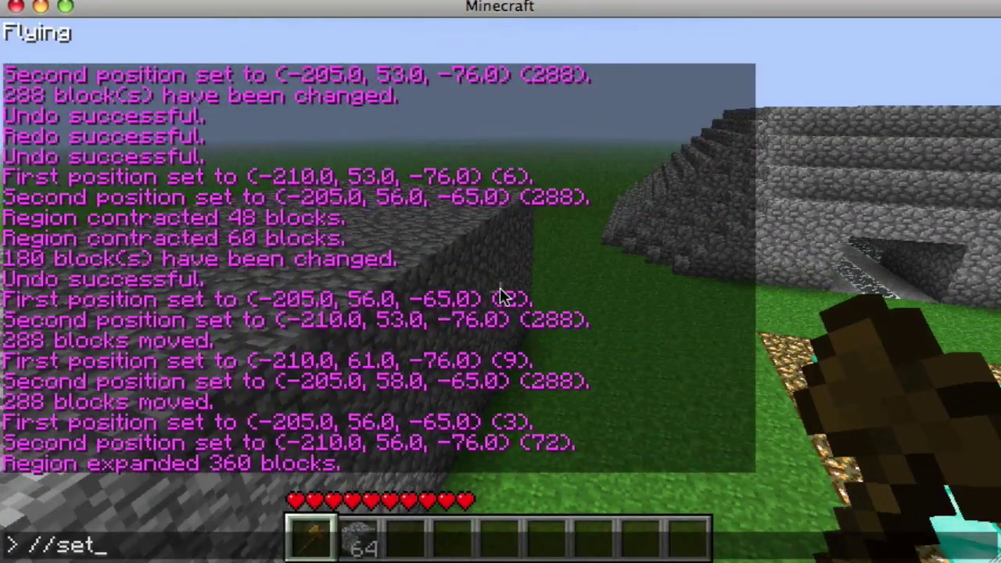
key(Return)
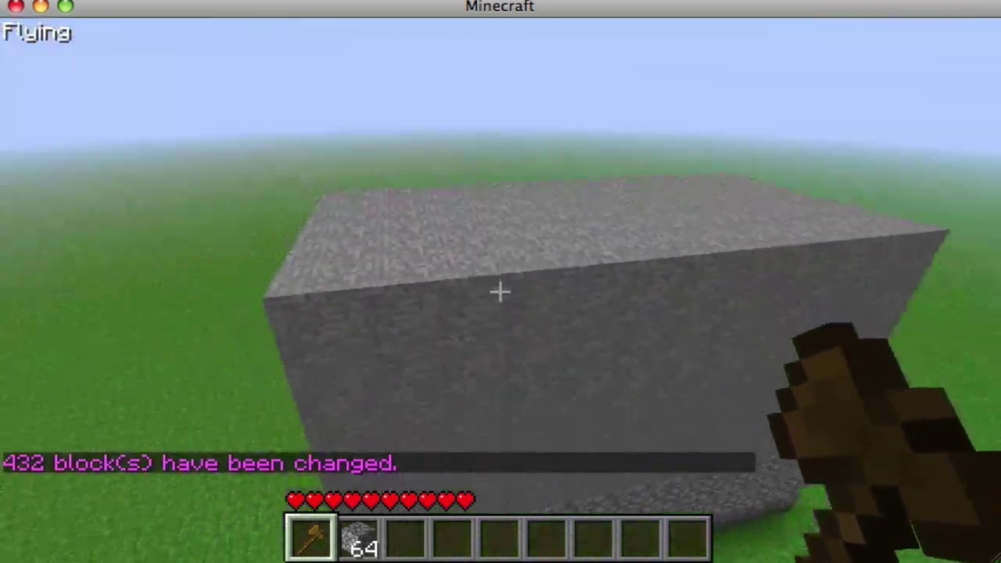
Step: Undo the stone fill with //undo
key(t)
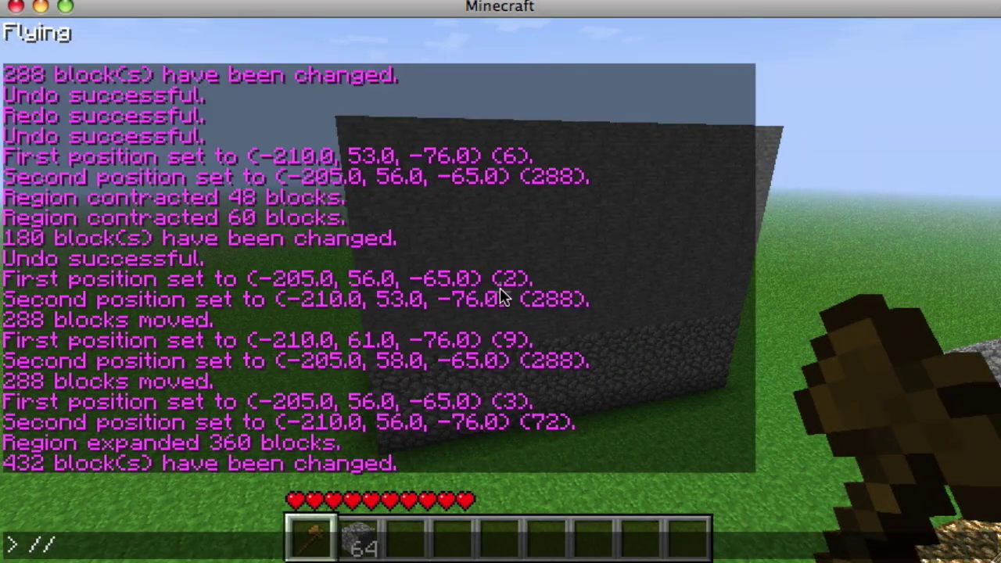
text(//undo)
key(Return)
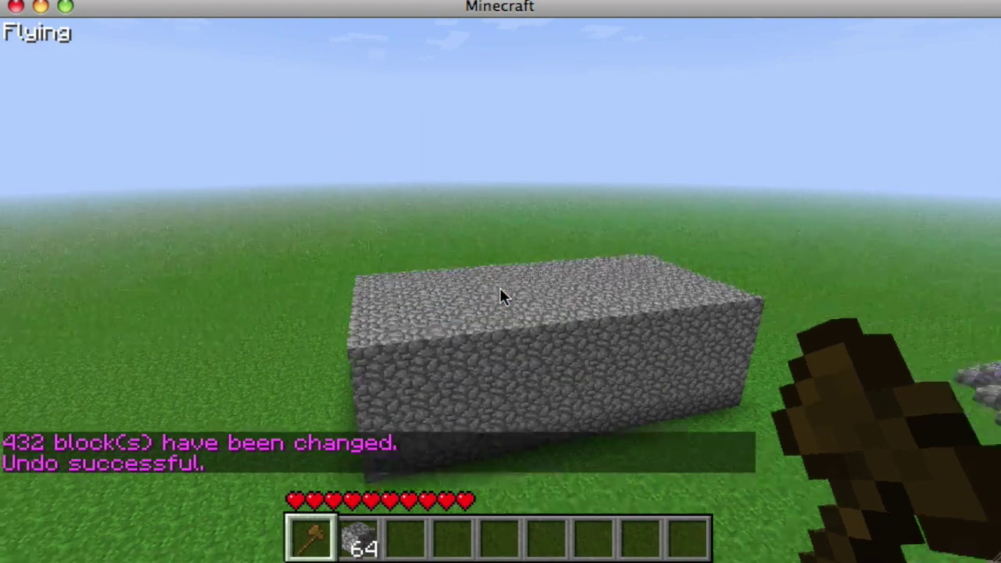
key(w)
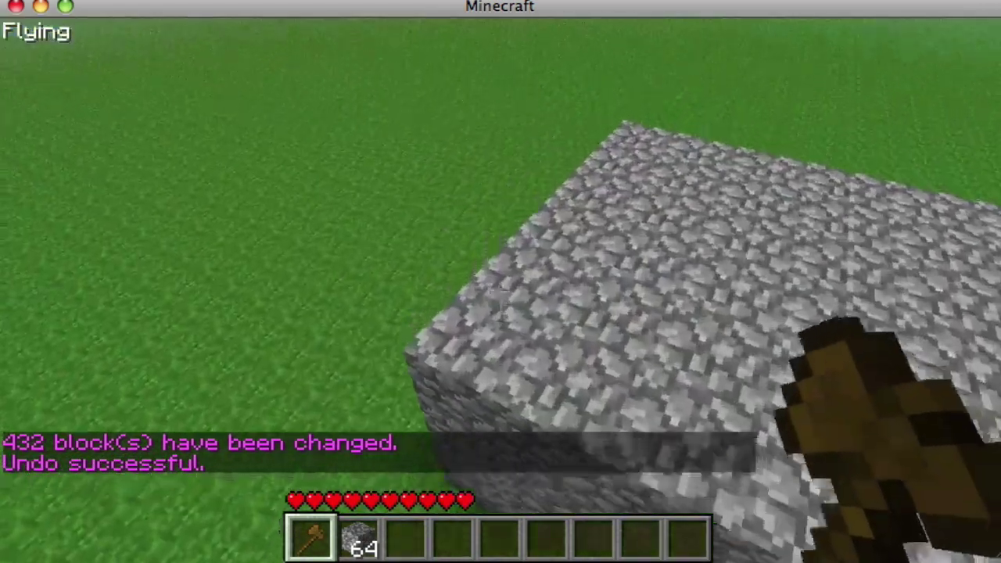
key(w)
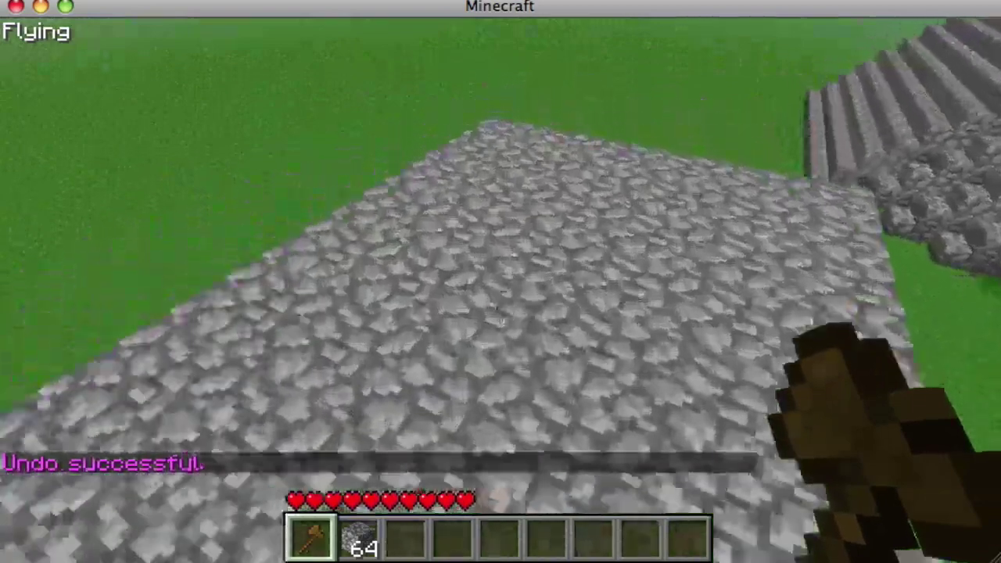
key(w)
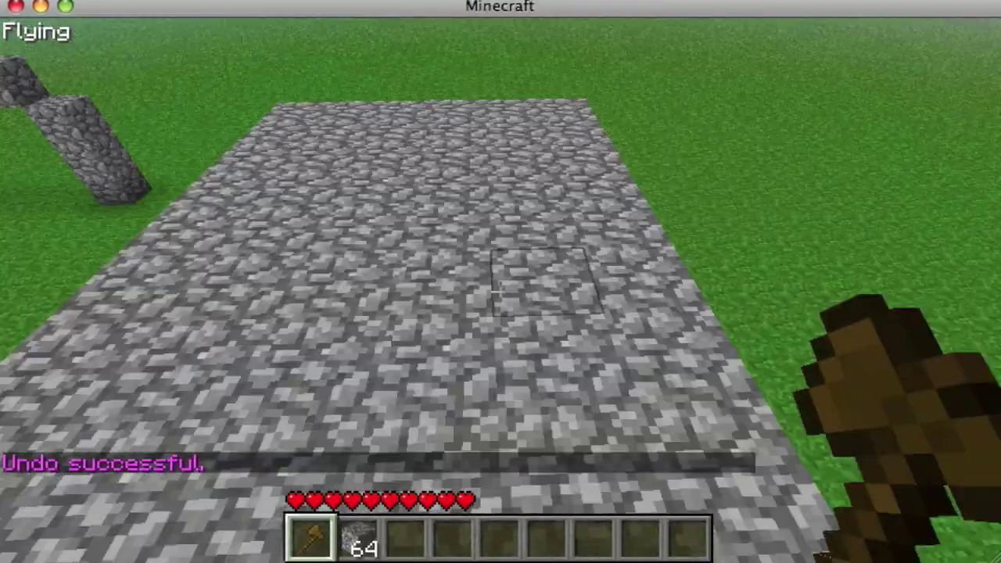
key(w)
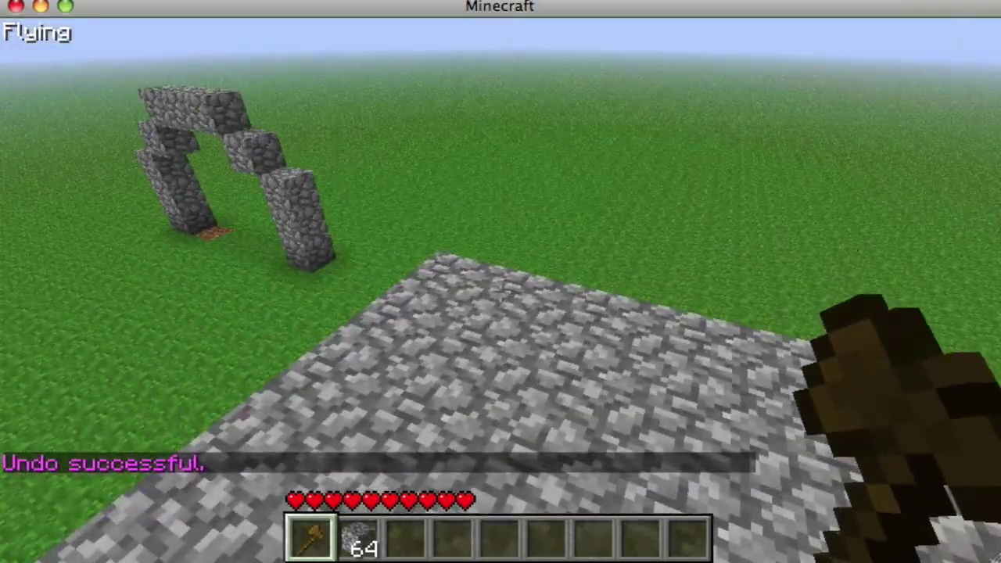
key(w)
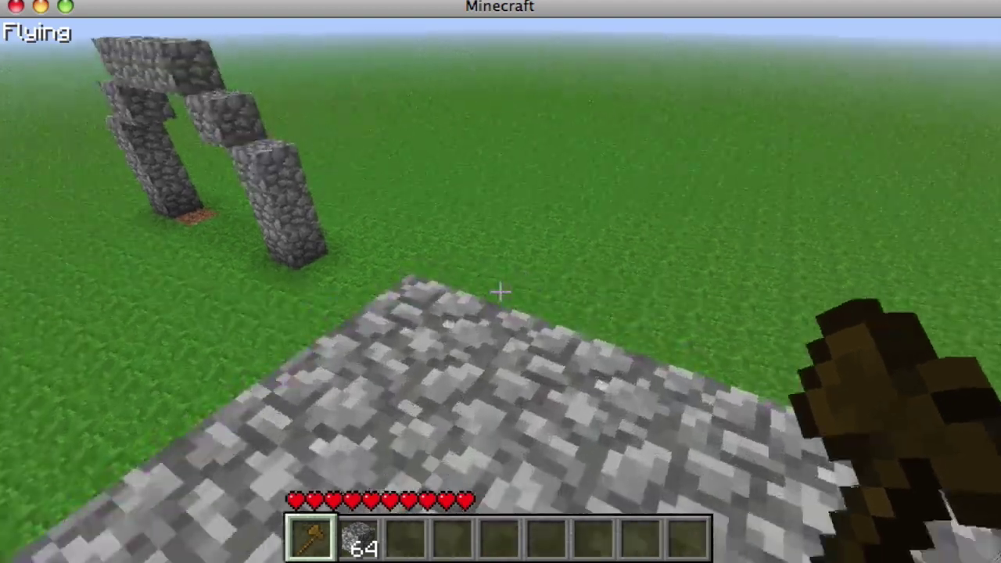
key(w)
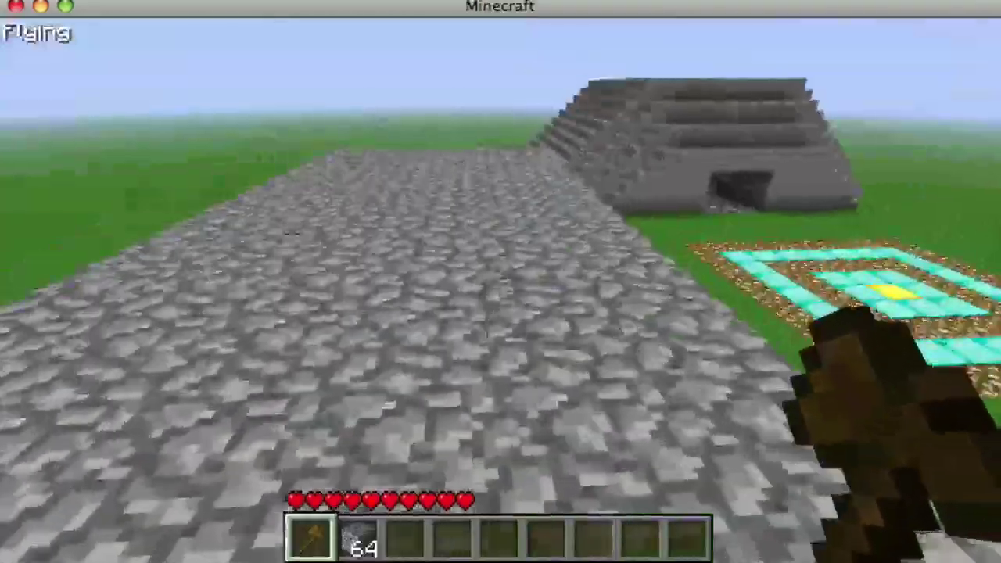
key(w)
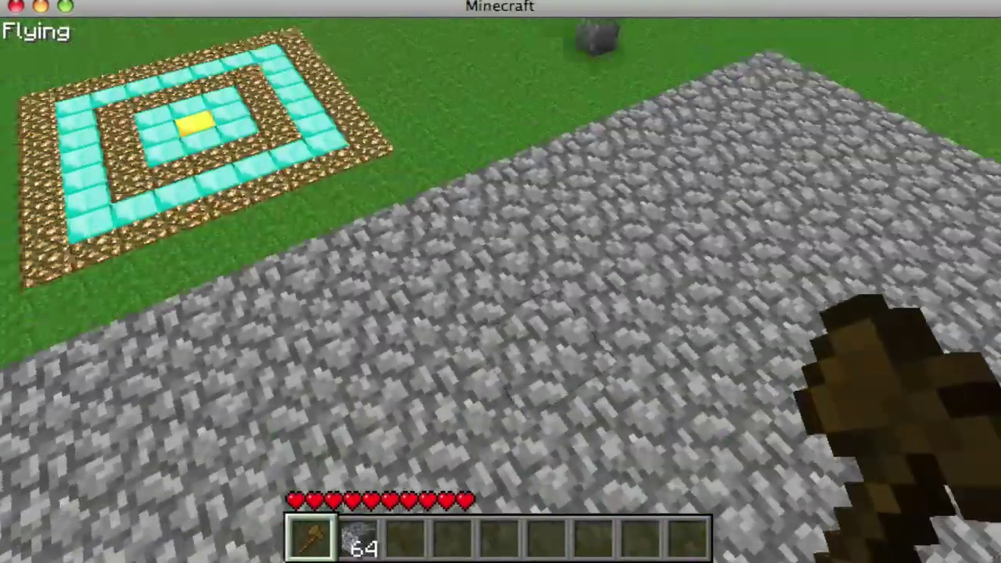
key(s)
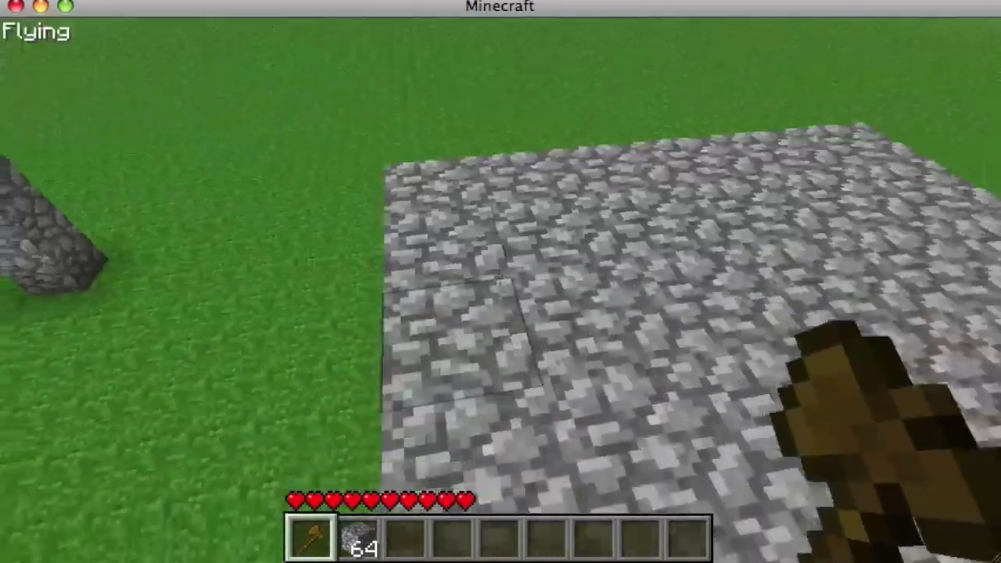
Step: Select the cobblestone cuboid's top layer between opposite corners and expand the selection 5 blocks upward with //expand 5 u
key(w)
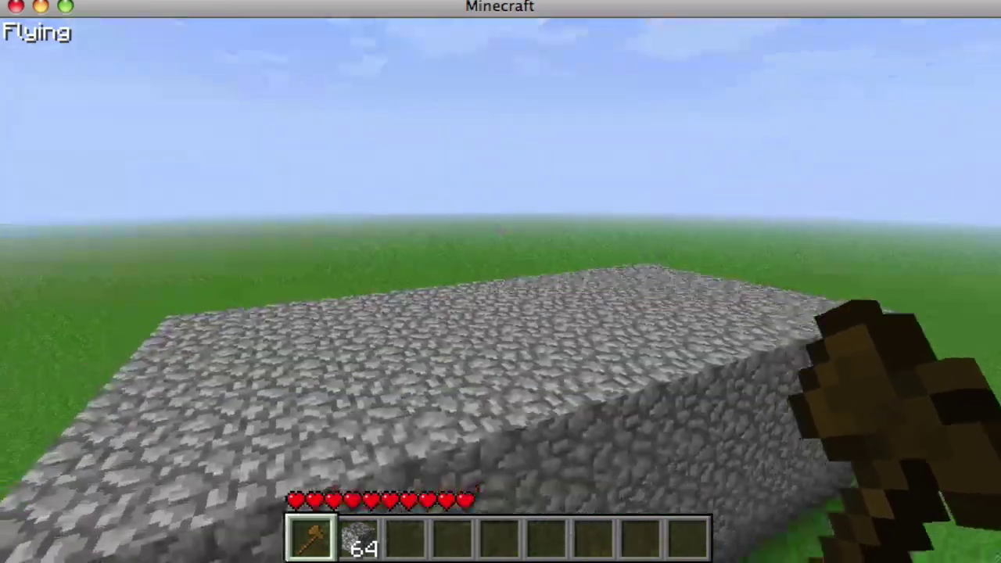
key(slash)
key(Return)
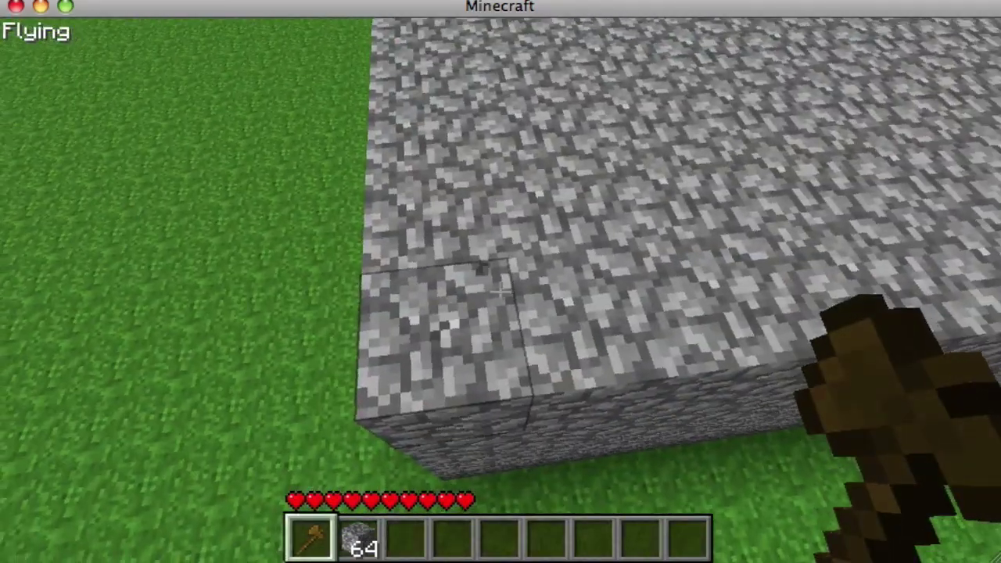
click(501, 291)
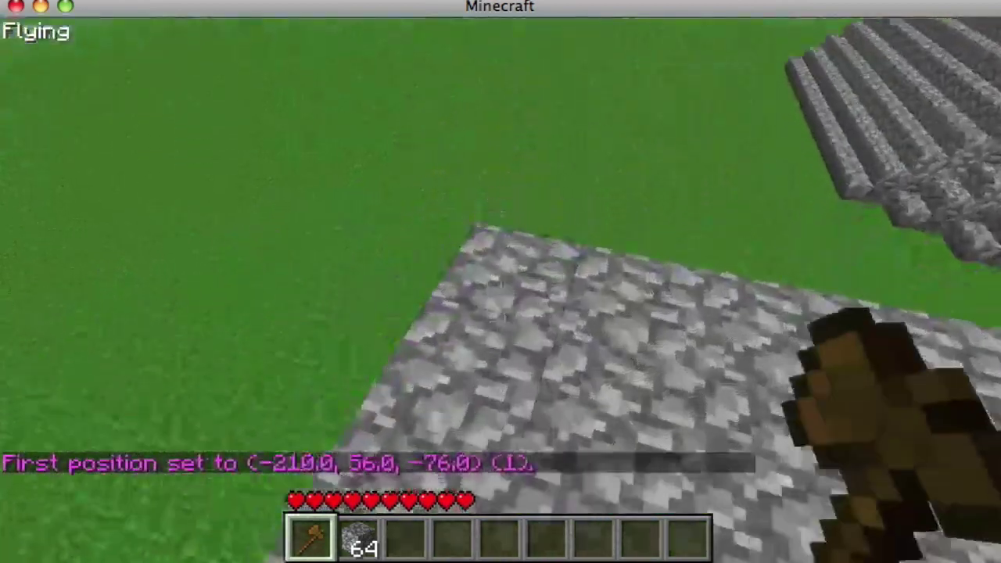
right_click(501, 290)
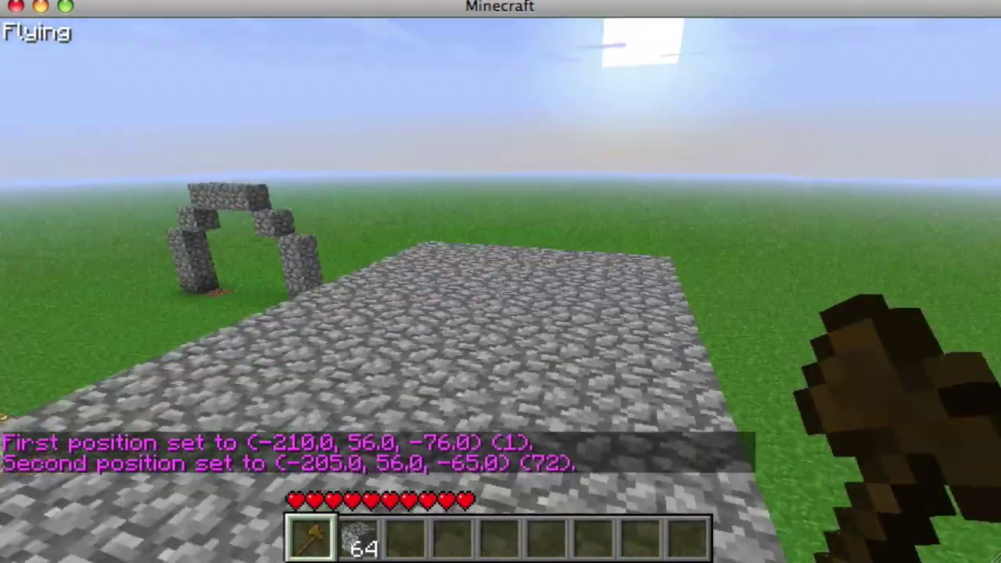
key(t)
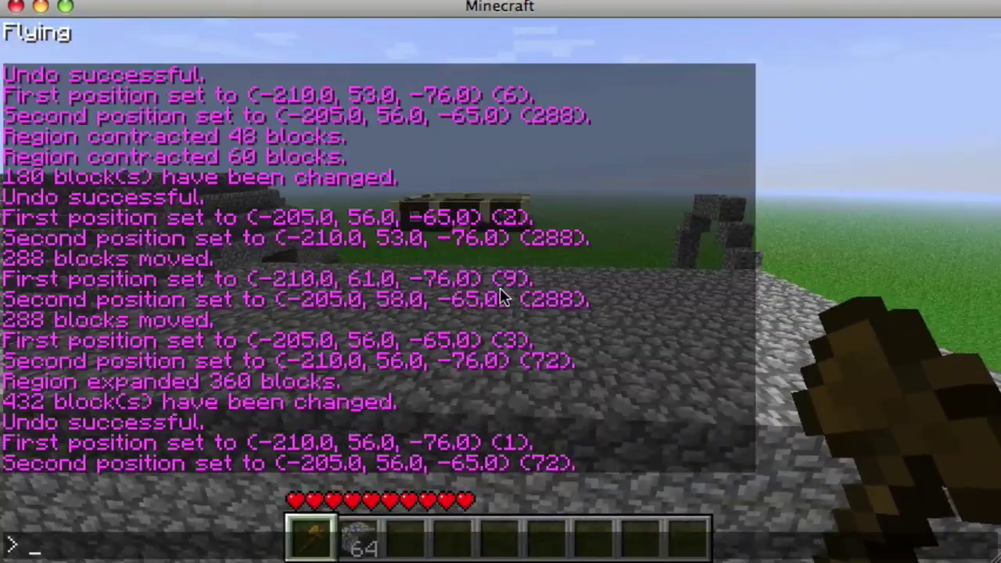
text(//expand 5 u)
key(Return)
Step: Build stone walls around the sides of the expanded selection with //walls and inspect the hollow interior
key(t)
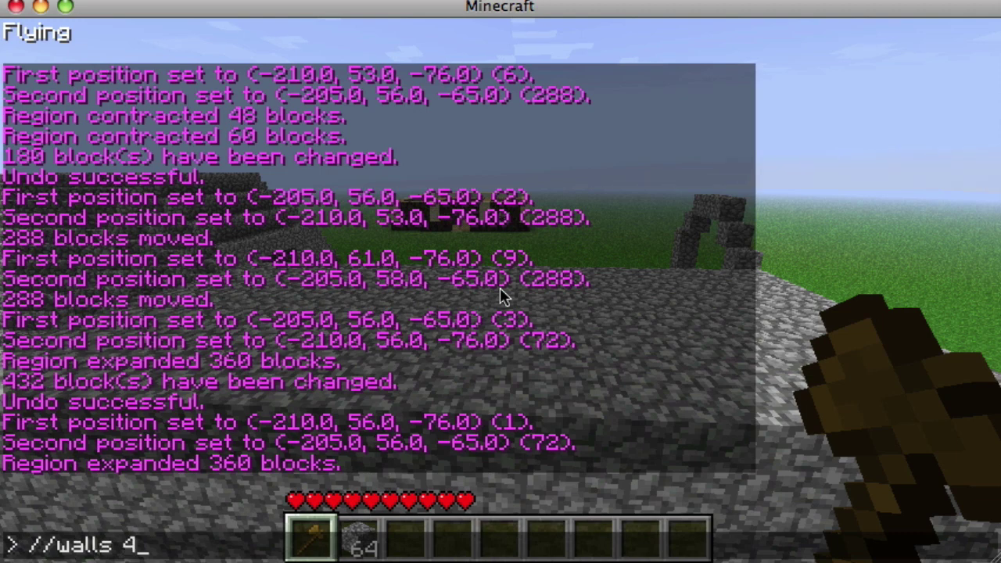
text(//walls)
key(Return)
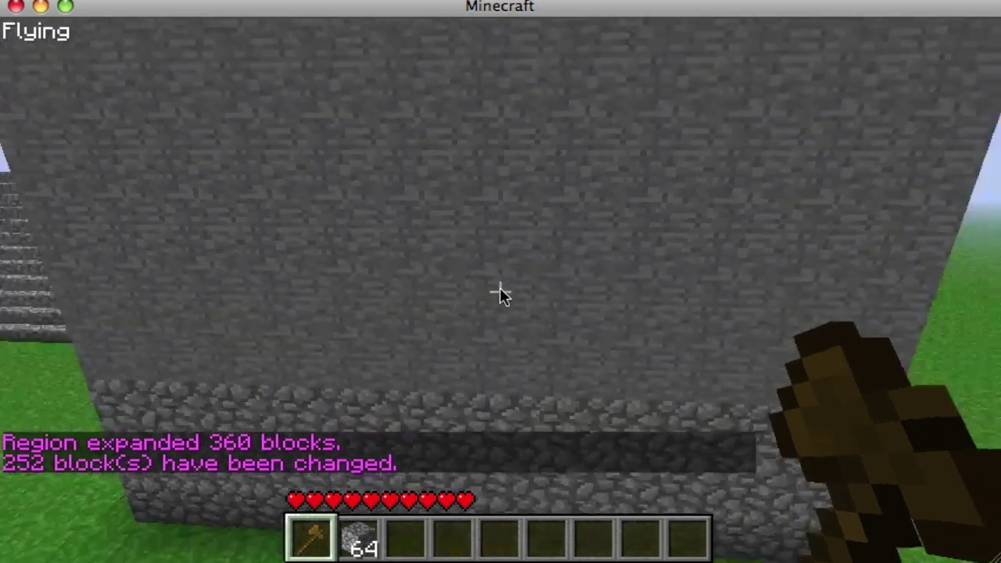
key(s)
key(space)
key(w)
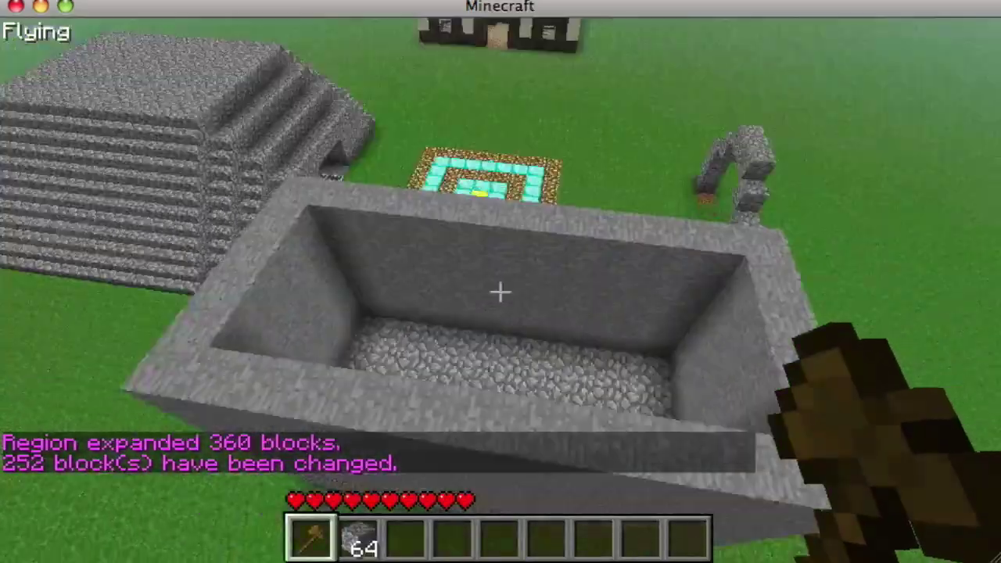
key(s)
key(shift)
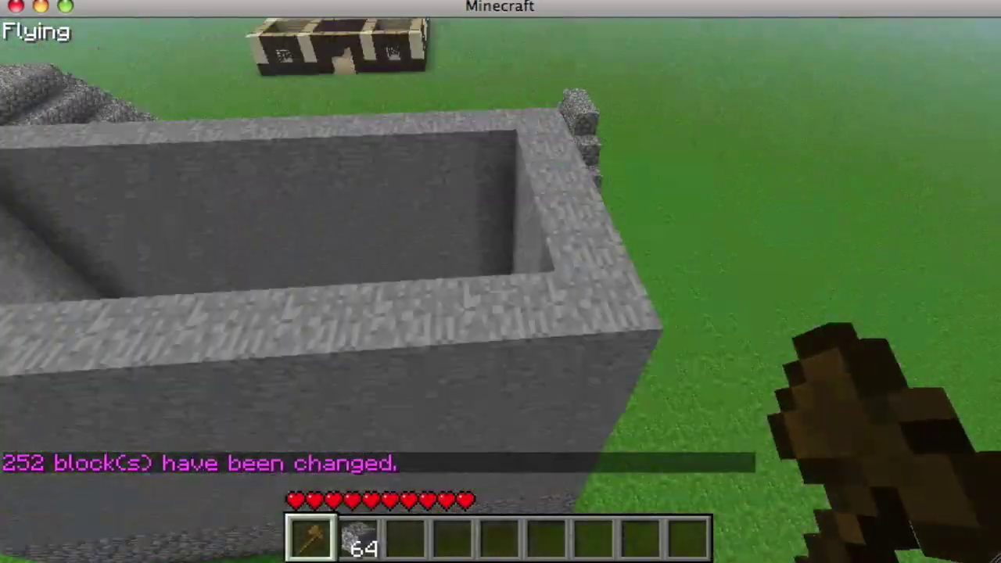
key(w)
key(w)
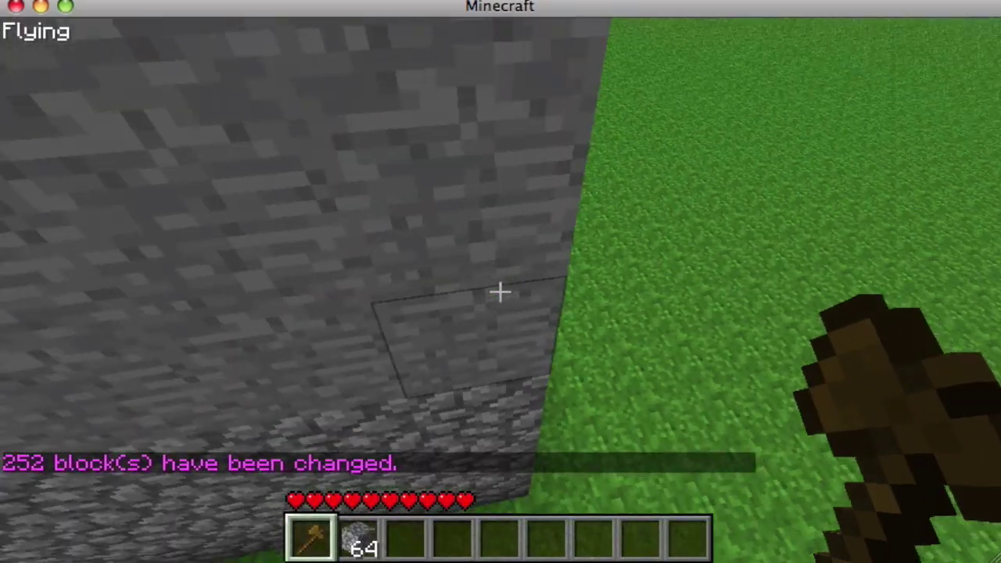
key(a)
Step: Undo the wall placement with //undo
key(slash)
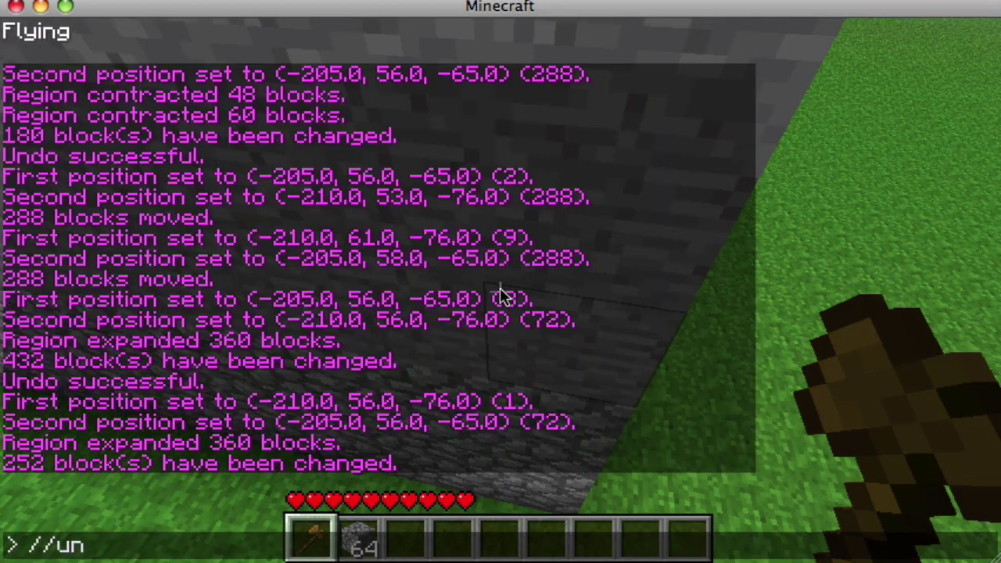
key(Return)
Step: Contract the selection by 1 block with //contract and build stone walls around it with //walls
key(slash)
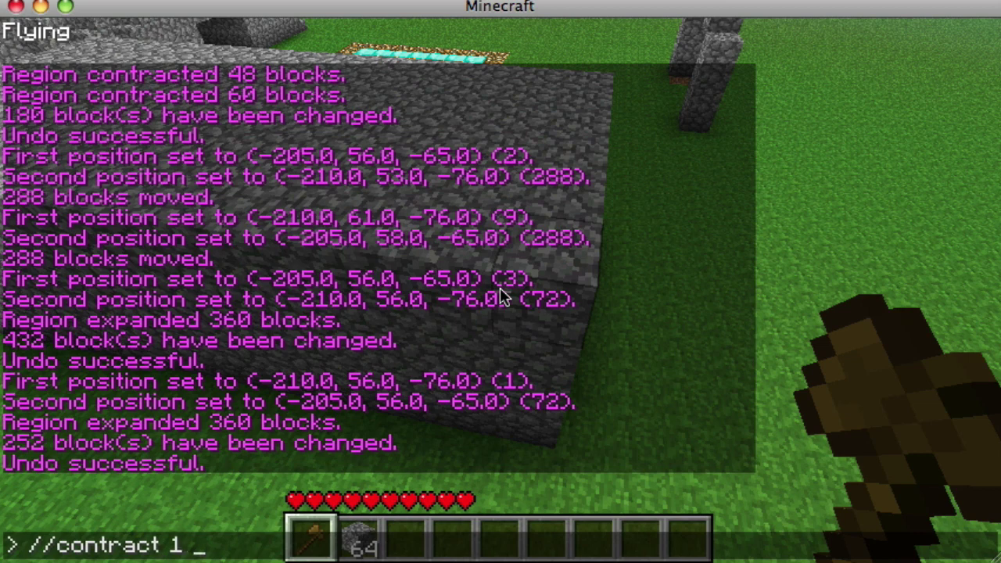
key(Return)
key(t)
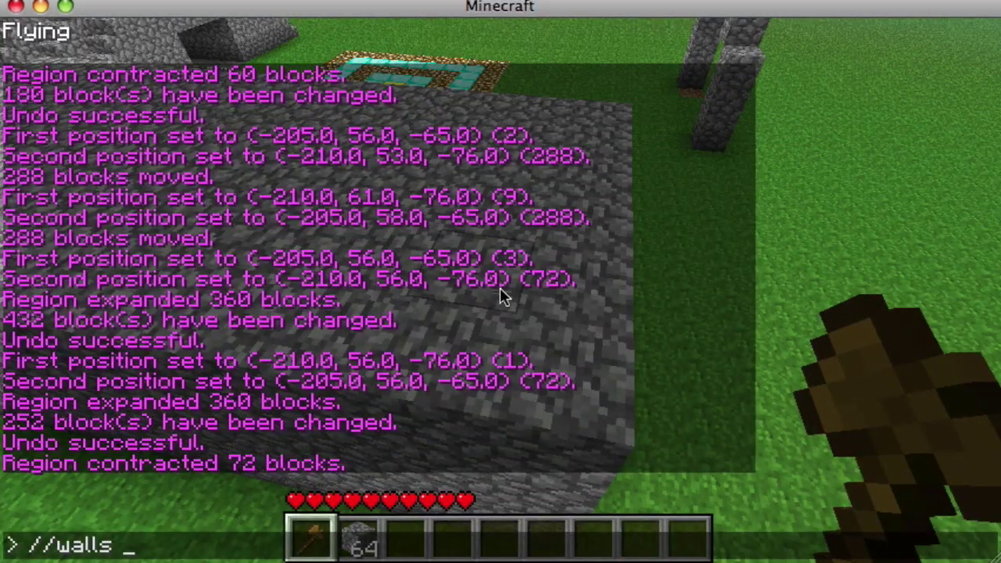
key(Return)
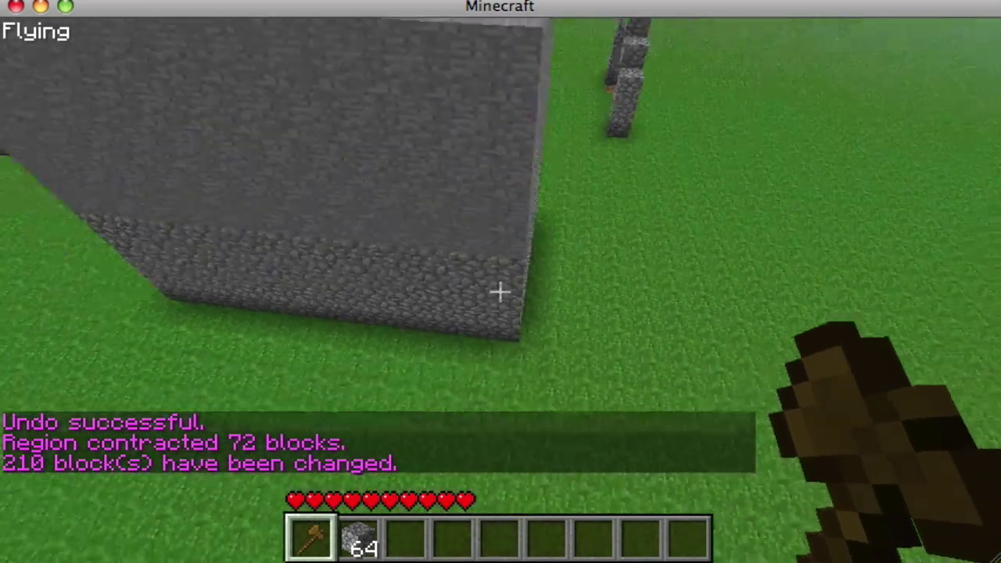
key(space)
key(w)
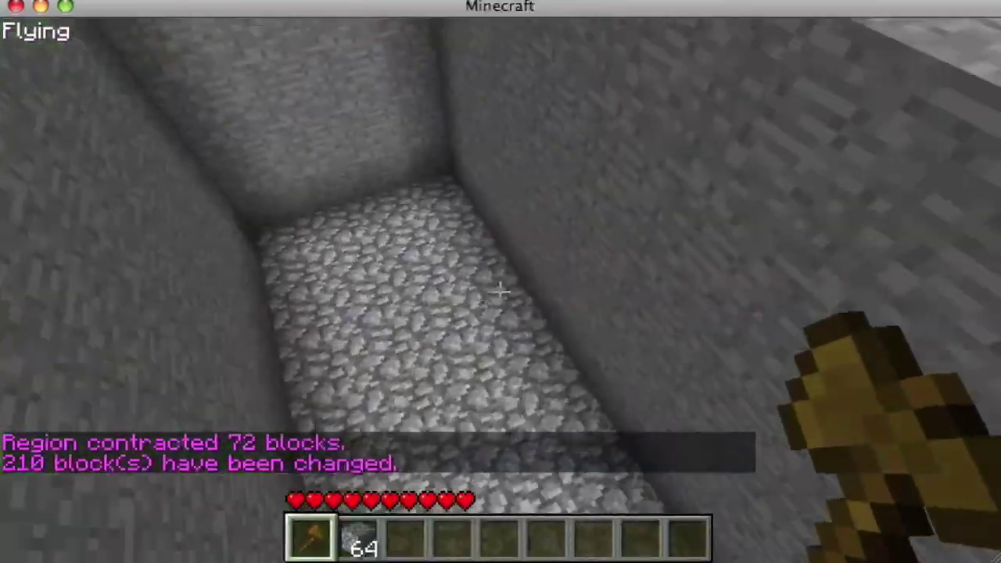
key(space)
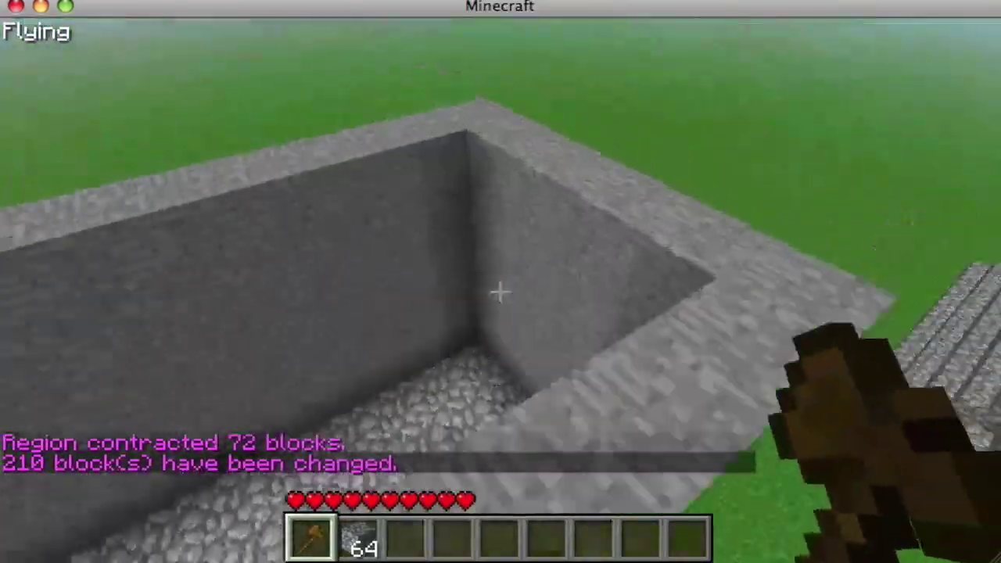
Step: Set the second selection position at the cuboid's bottom corner and clear the whole walled structure with //set 0
key(w)
key(2)
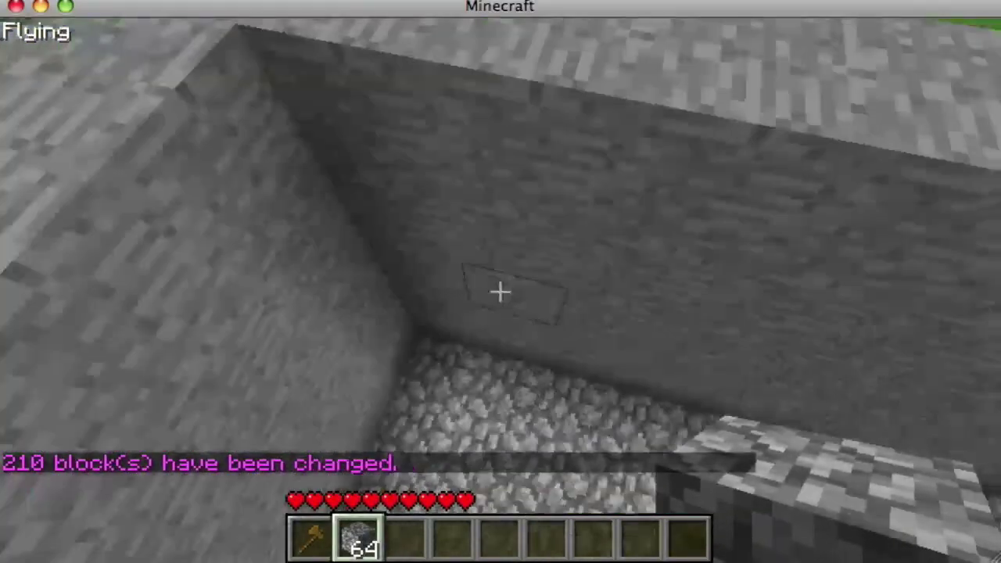
key(space)
key(1)
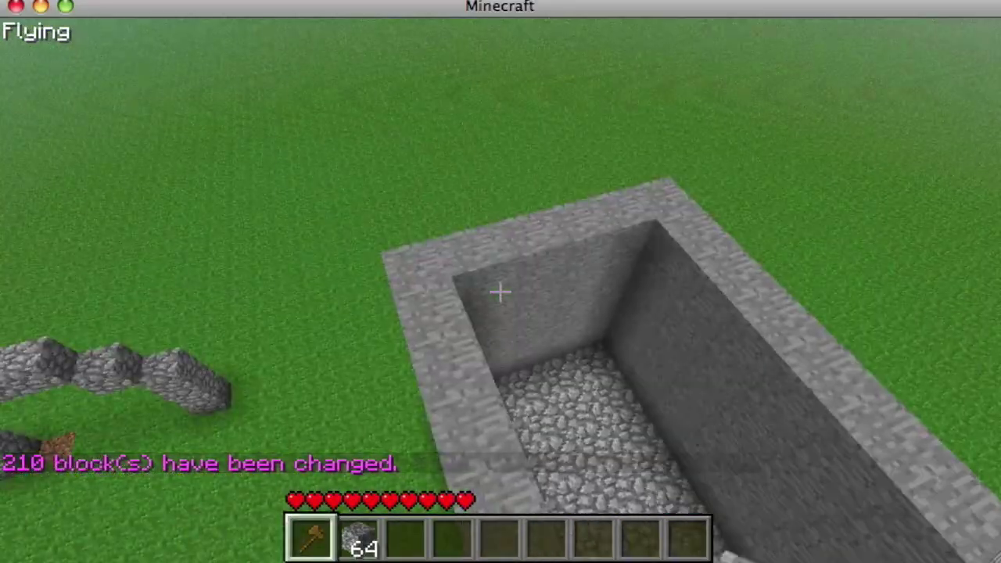
key(w)
click(501, 292)
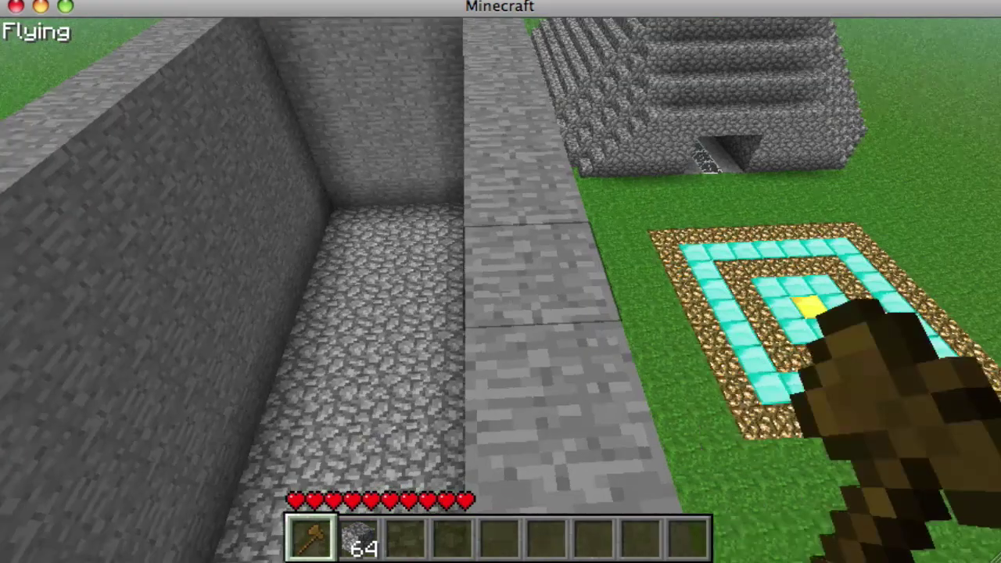
key(w)
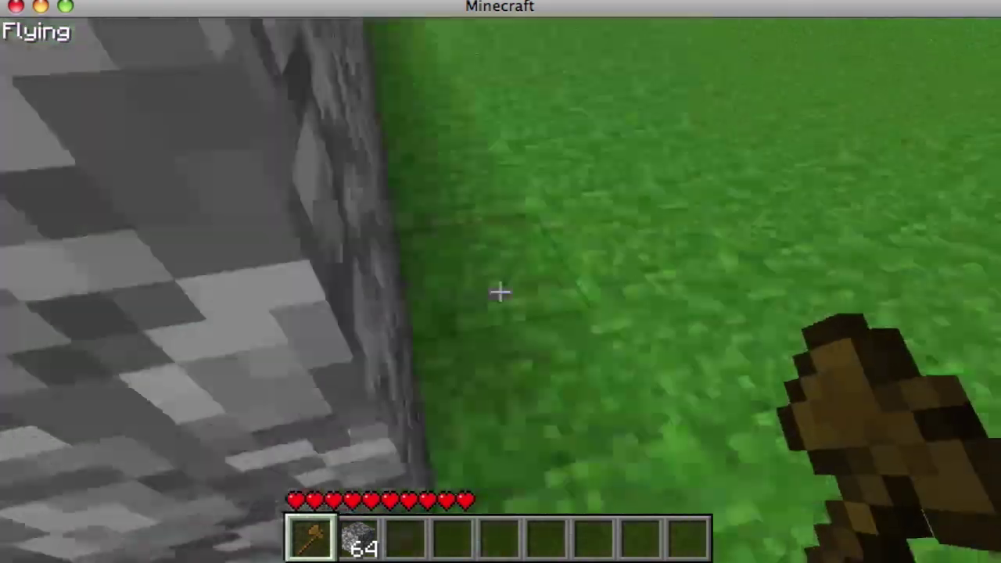
key(s)
right_click(501, 292)
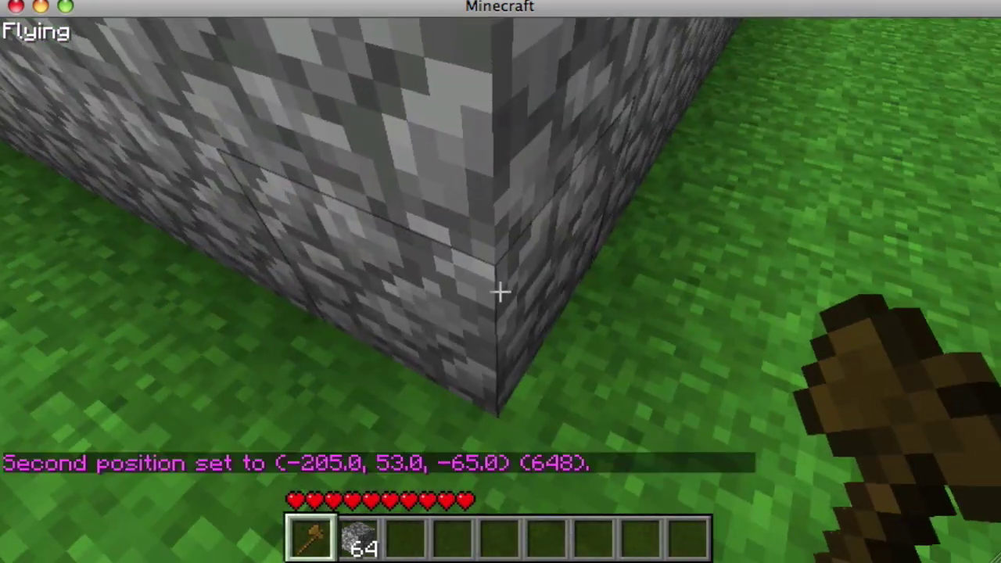
key(slash)
text(/set 0)
key(Return)
Step: Select the exposed dirt rectangle between opposite corners and fill it with grass using //set 2
click(500, 292)
key(w)
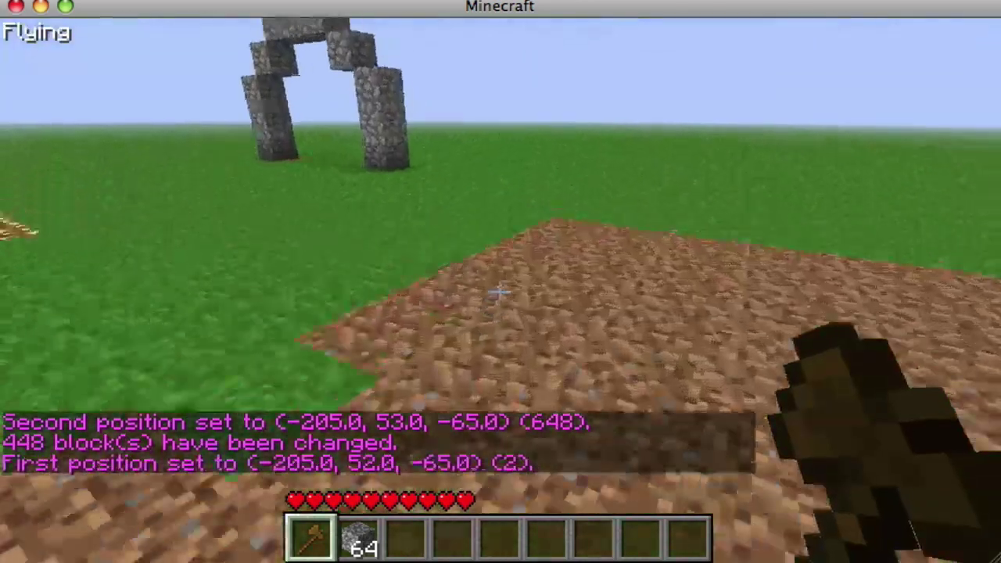
right_click(501, 292)
key(slash)
text(/set 2)
key(Return)
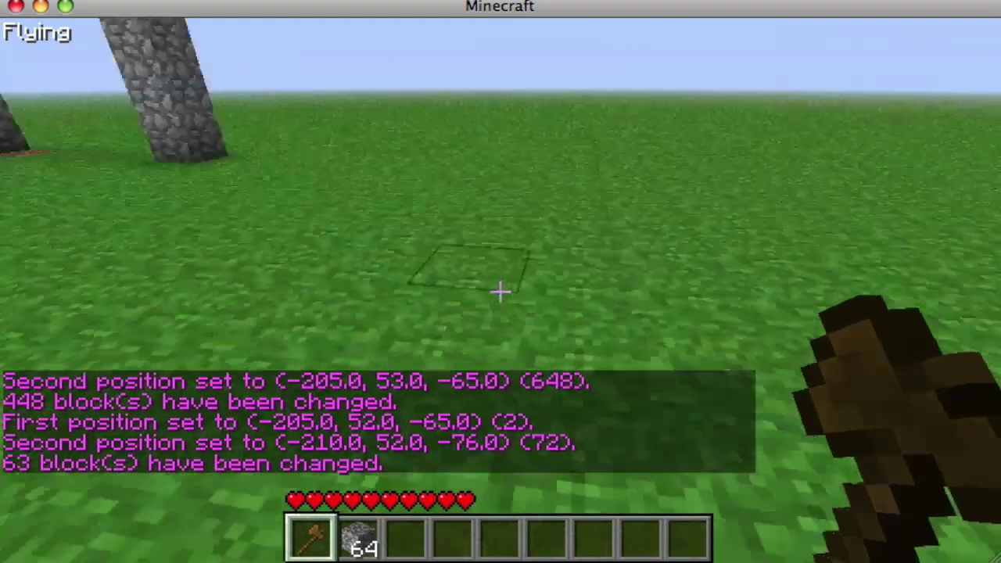
Step: Select across the cobblestone arch's base from one pillar to the other and extend the selection upward with //expand
key(w)
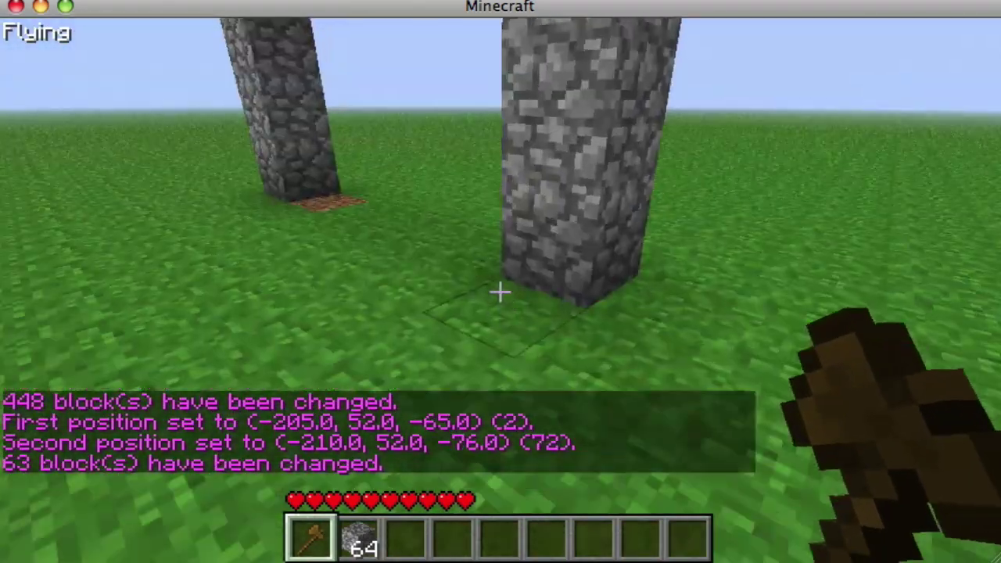
click(501, 292)
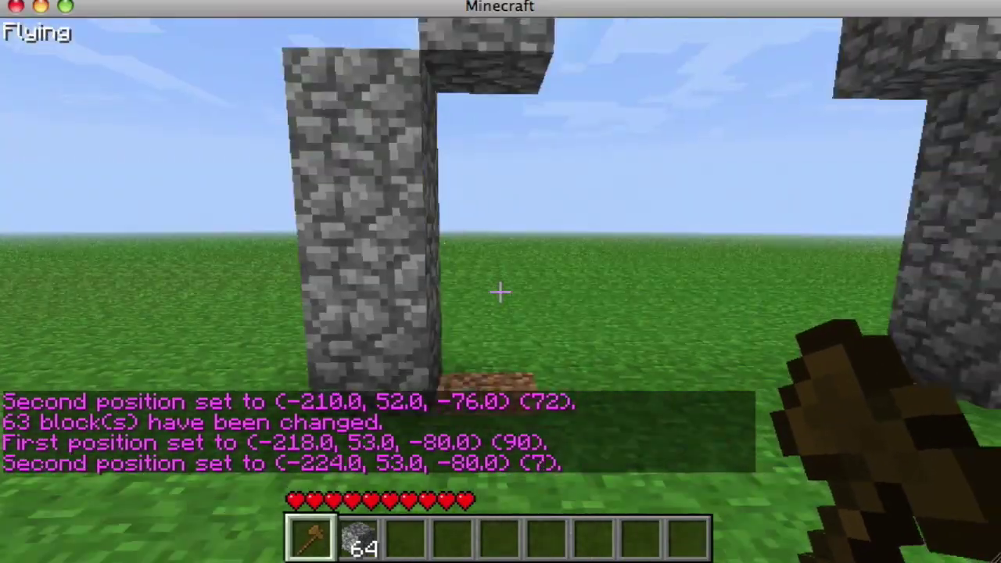
key(w)
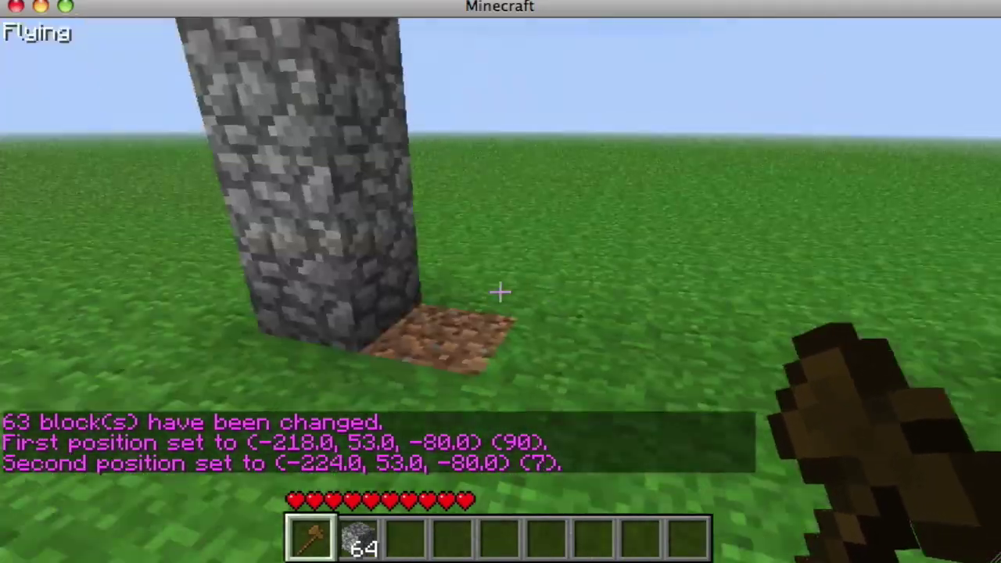
key(w)
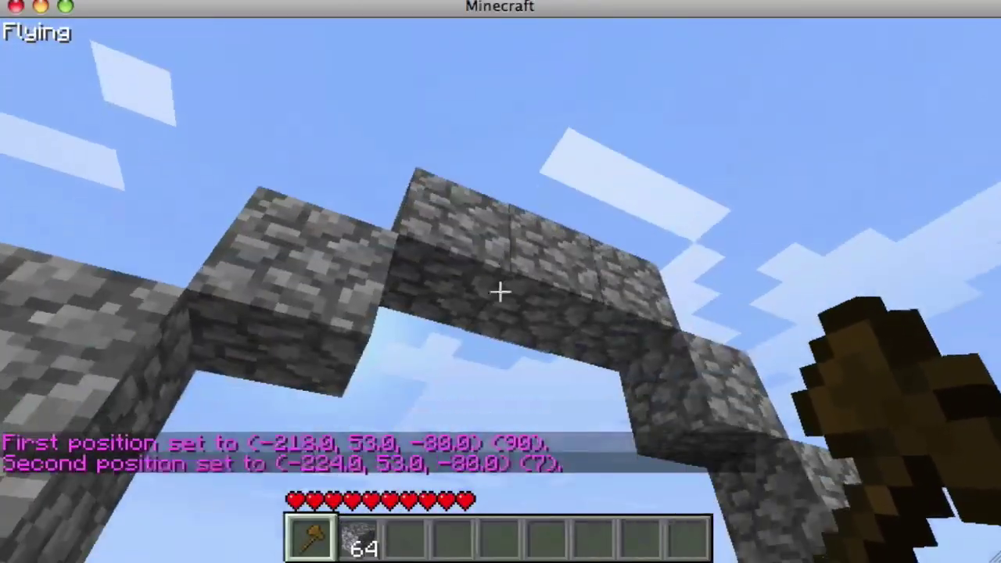
key(t)
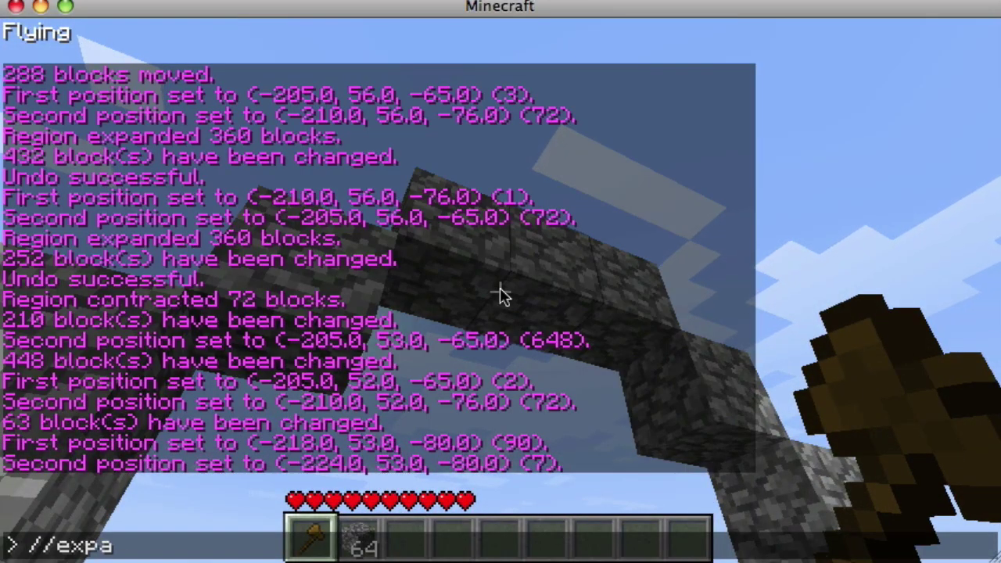
key(Return)
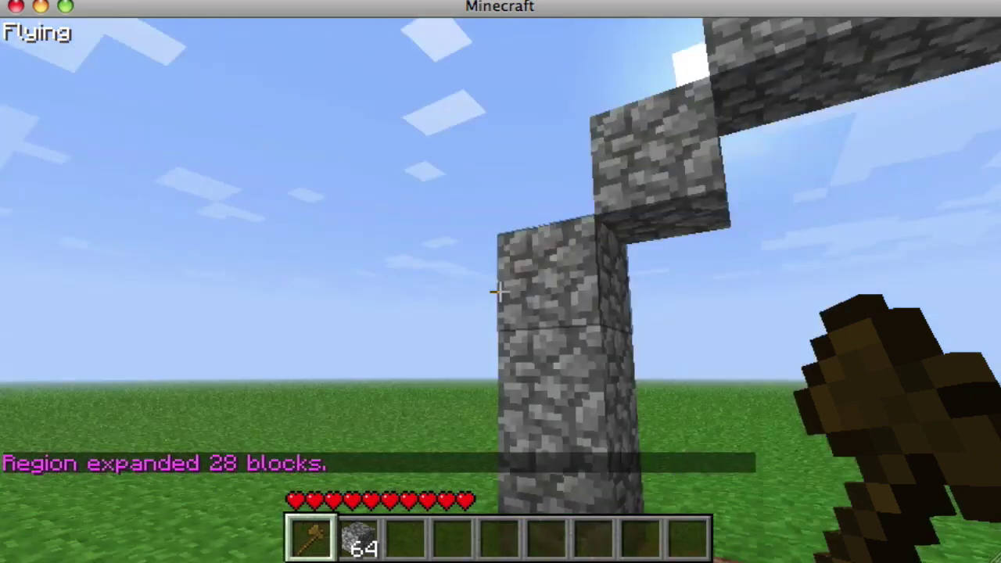
Step: Repeat the selected arch 10 times into a tunnel with //stack 10 and look through it
key(t)
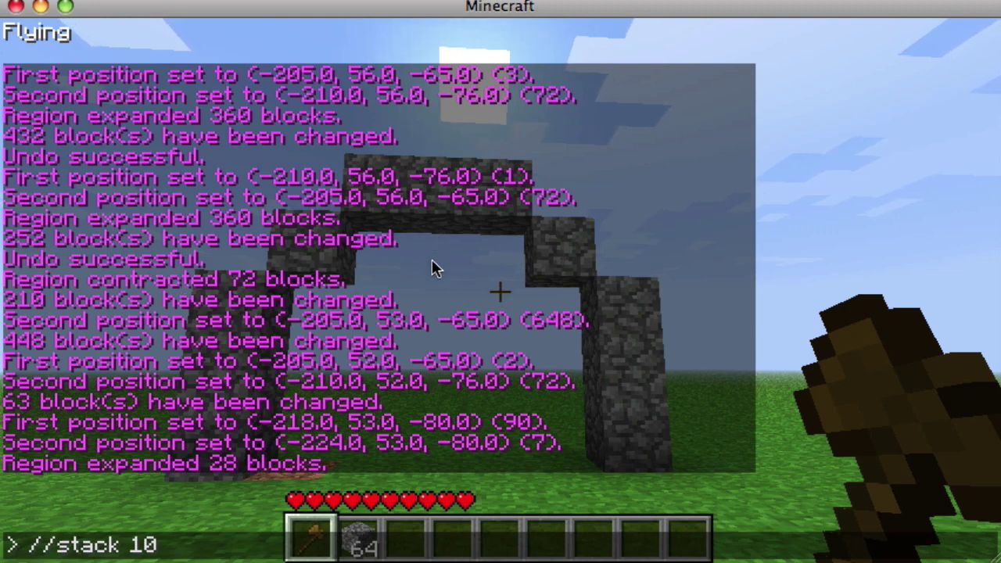
key(Return)
key(w)
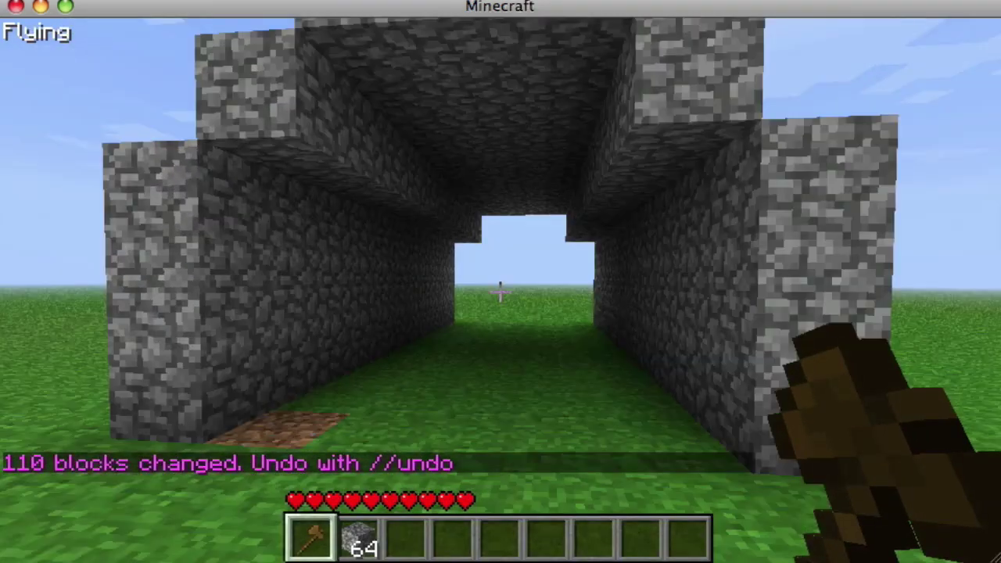
key(w)
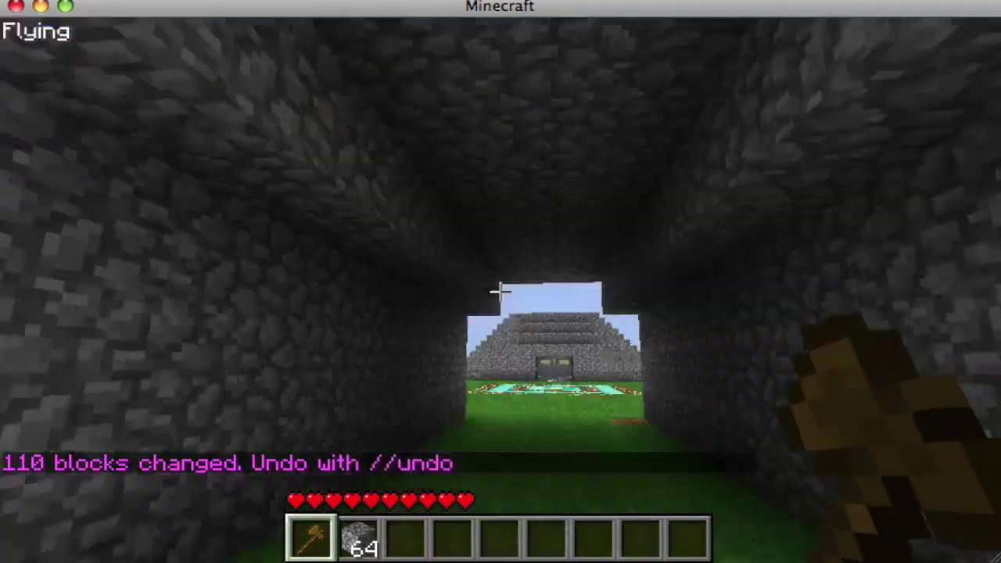
Step: Undo the arch stacking with //undo and return to the single arch's pillars
text(t//undo)
key(Return)
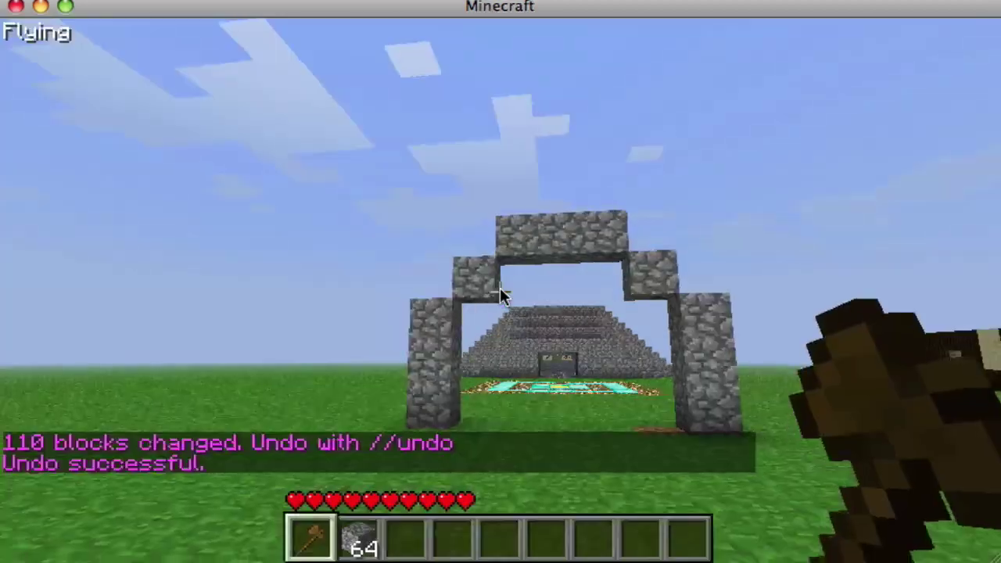
key(w)
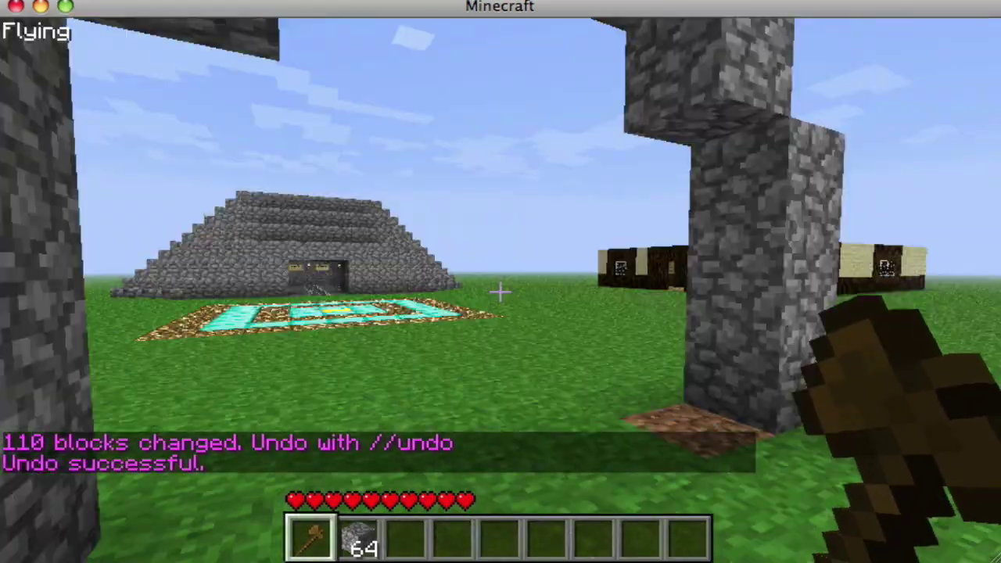
key(s)
key(w)
key(d)
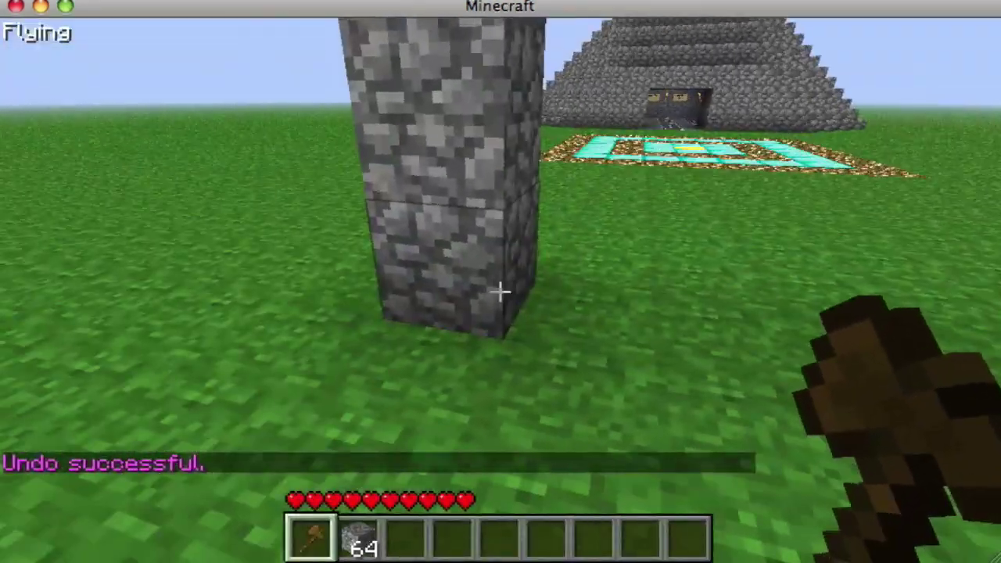